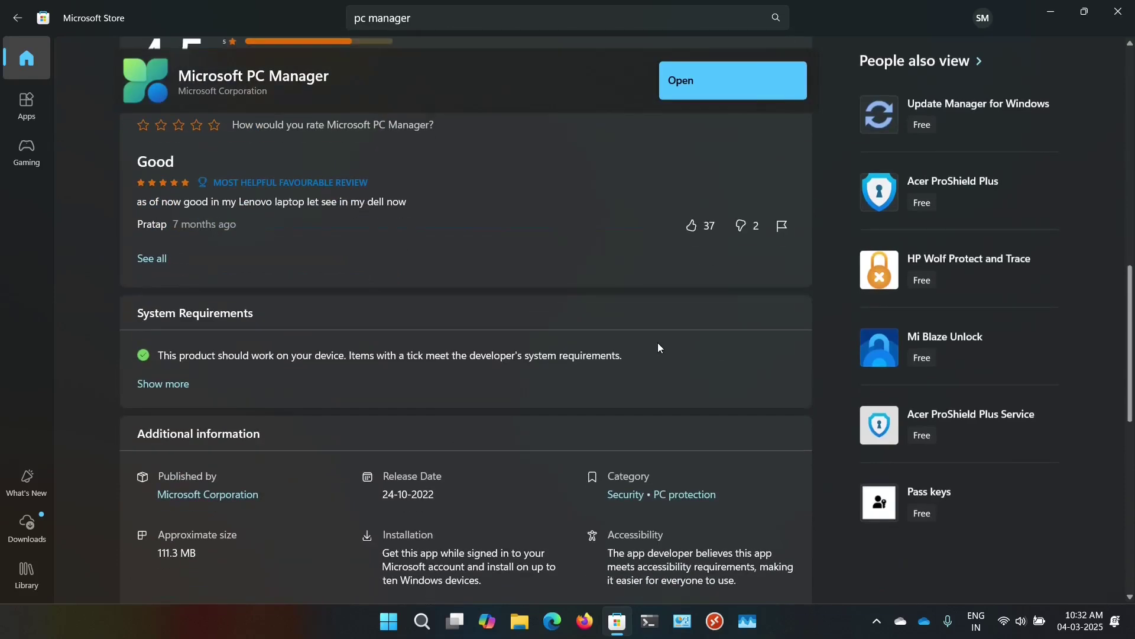
# - Review the Microsoft PC Manager store listing's details, then launch the app and reposition its window
pyautogui.scroll(2, 660, 345)
pyautogui.scroll(-9, 661, 345)
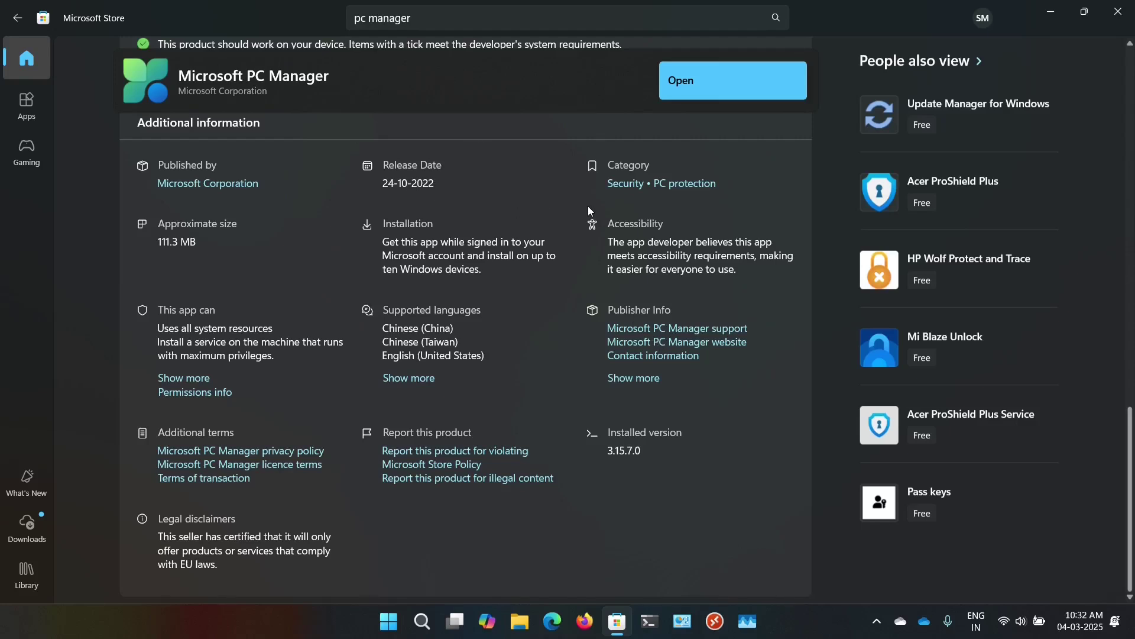
pyautogui.scroll(10, 588, 209)
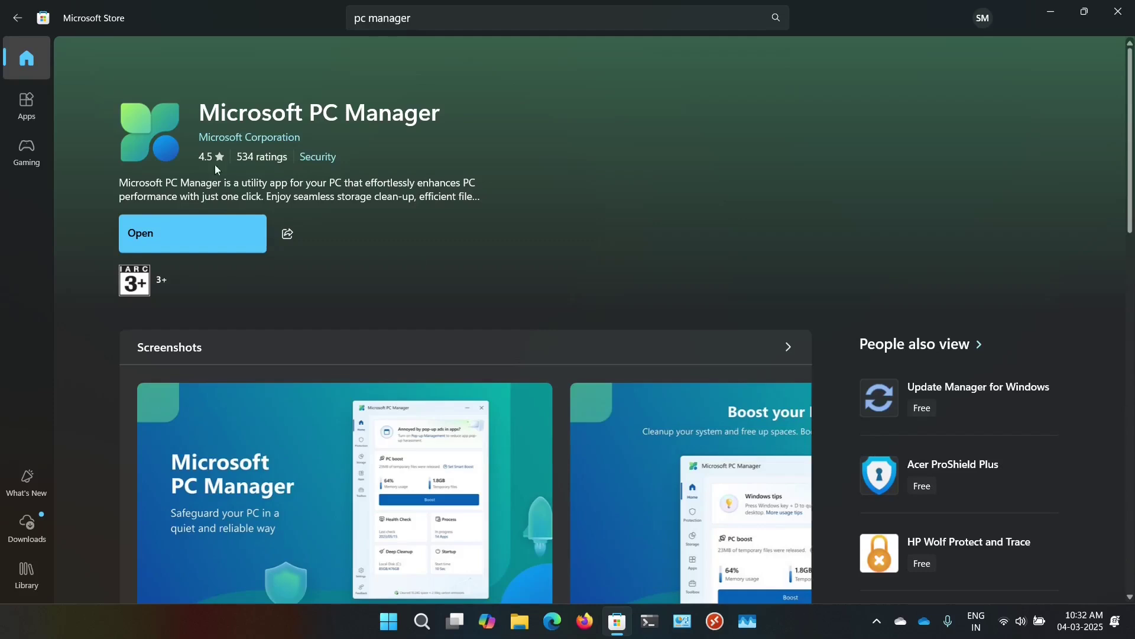
pyautogui.click(168, 233)
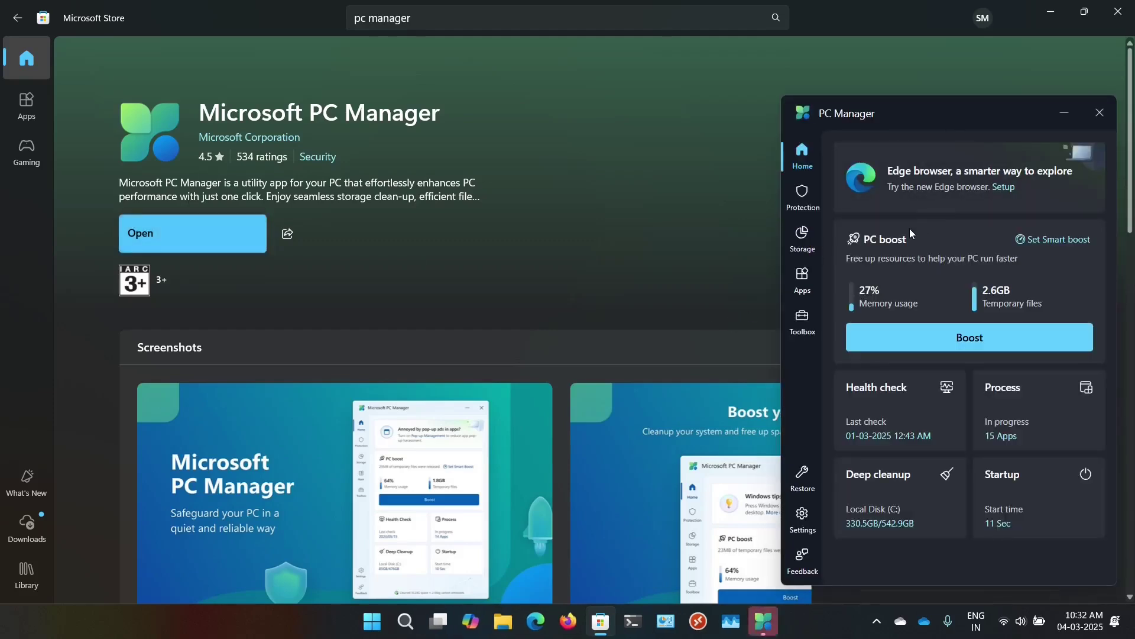
pyautogui.moveTo(956, 105); pyautogui.dragTo(828, 86)
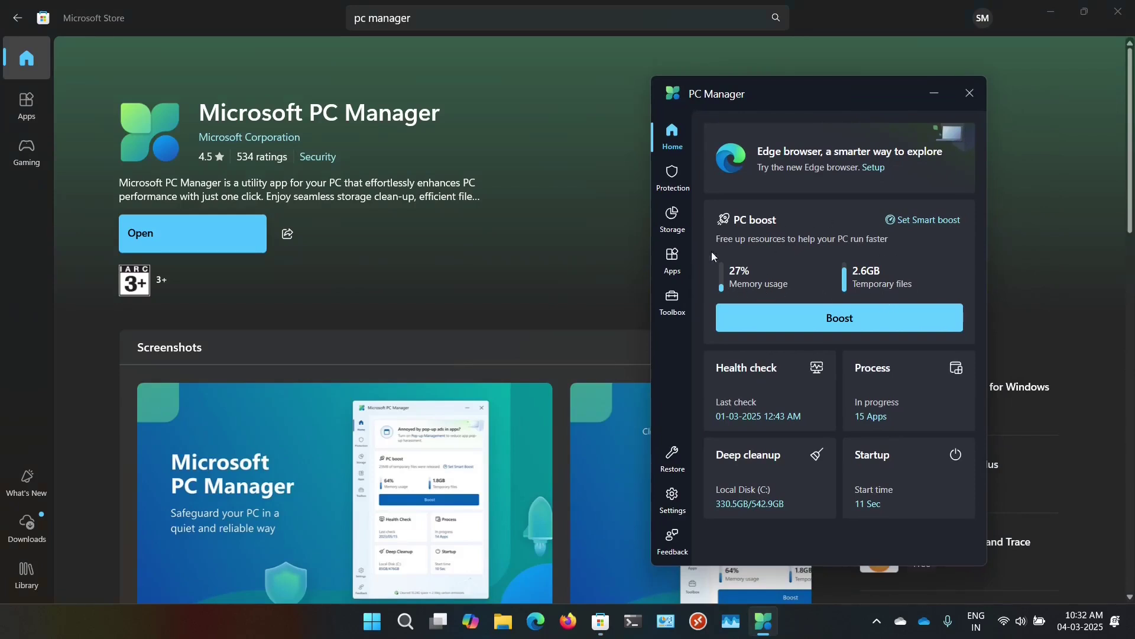
# - Run PC boost to free memory and temporary files, and run a Health check scan without proceeding with its actions
pyautogui.click(833, 325)
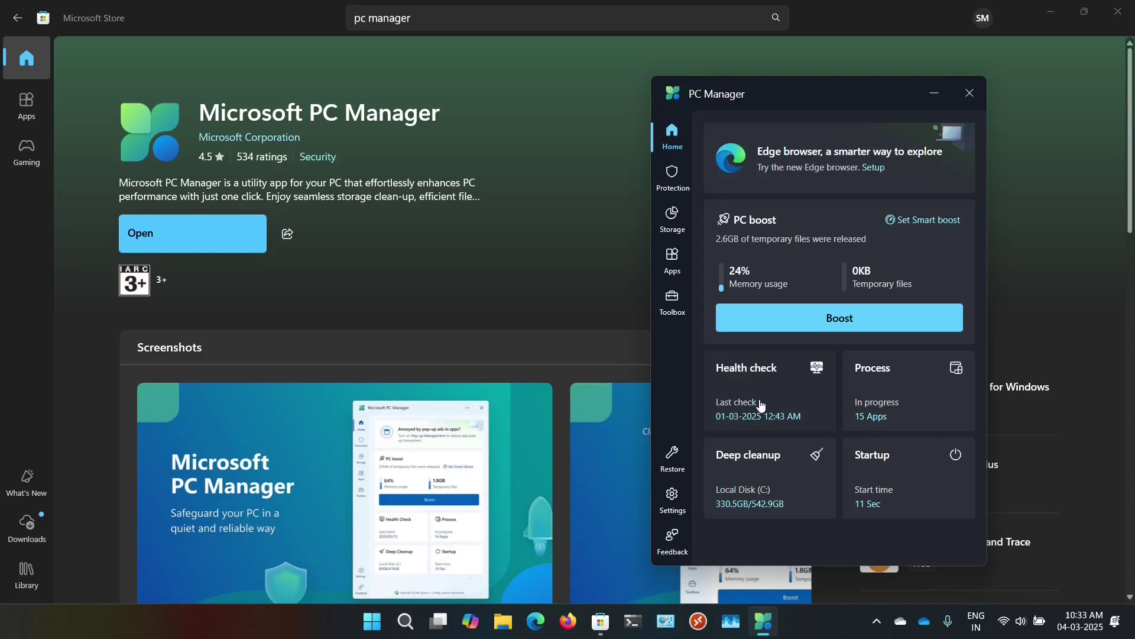
pyautogui.click(777, 389)
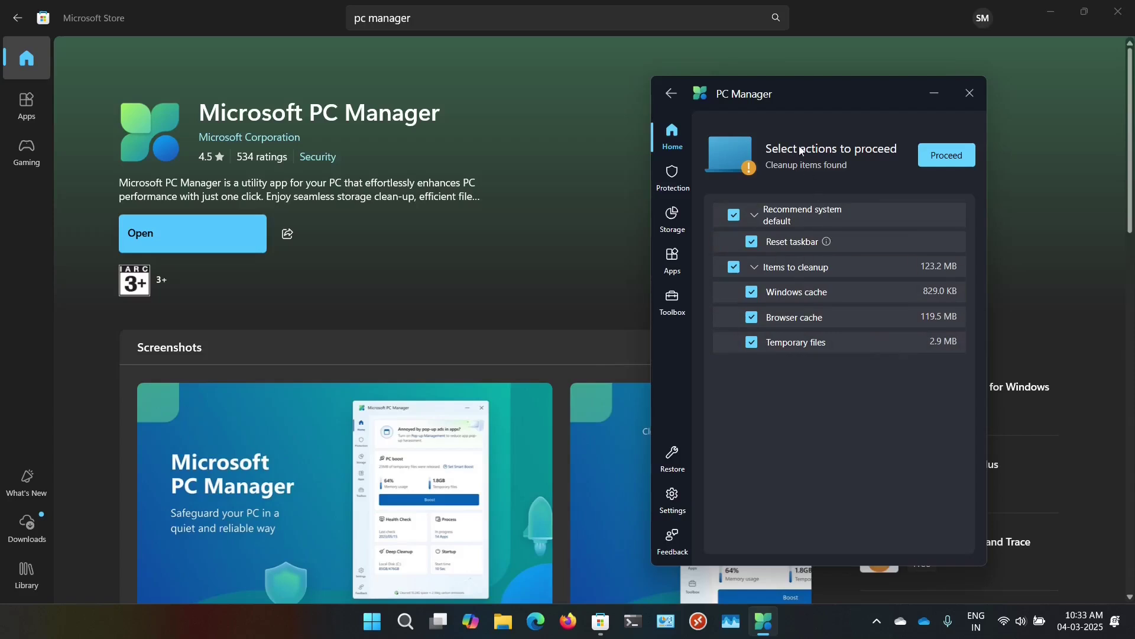
pyautogui.click(671, 93)
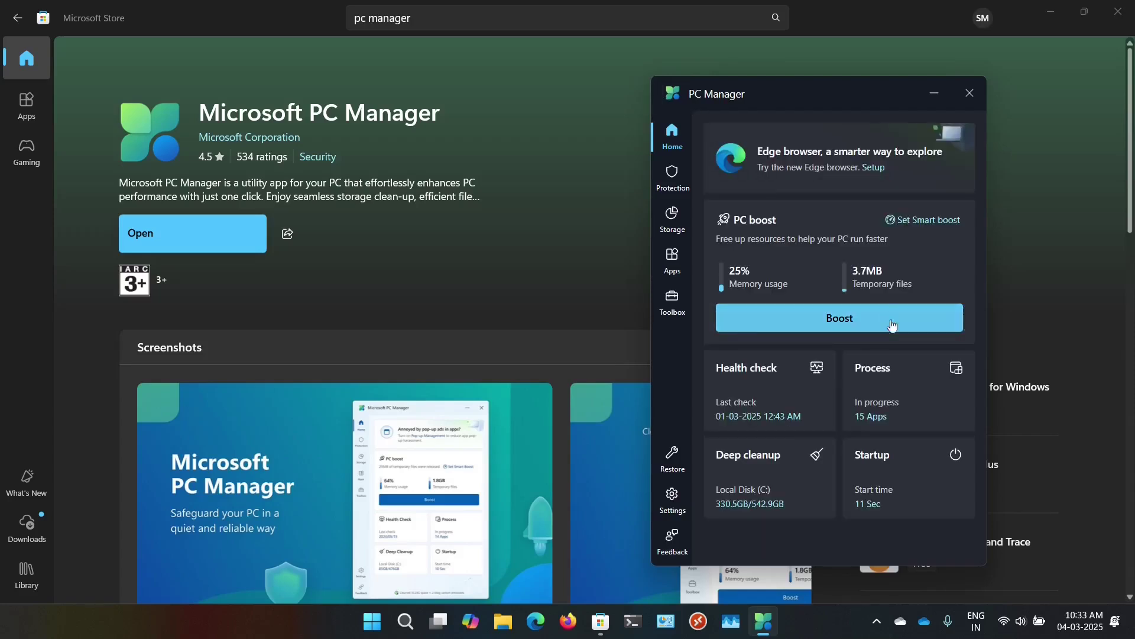
# - Examine the running apps and their memory usage in Process management, and return to the home page
pyautogui.click(895, 400)
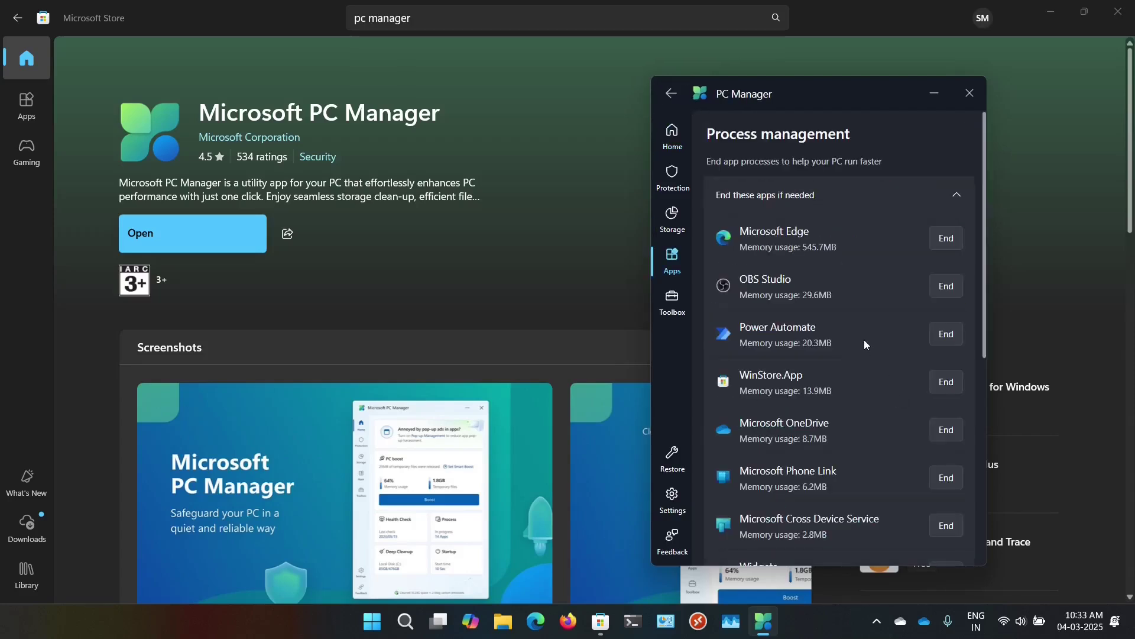
pyautogui.scroll(-5, 864, 344)
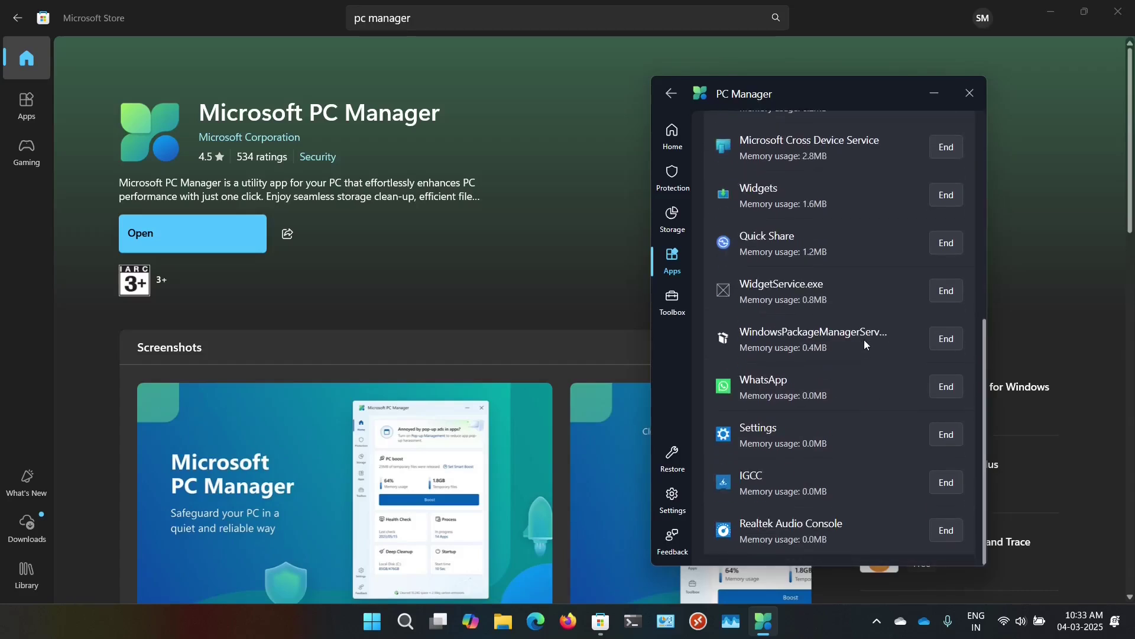
pyautogui.scroll(6, 864, 344)
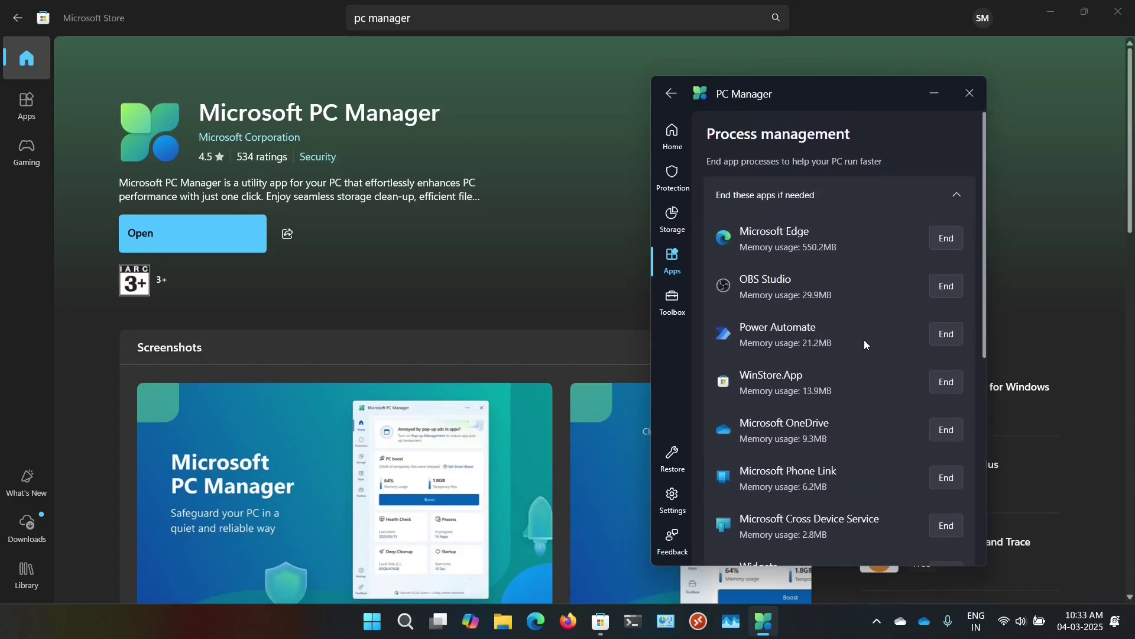
pyautogui.scroll(-5, 879, 430)
pyautogui.scroll(-2, 879, 430)
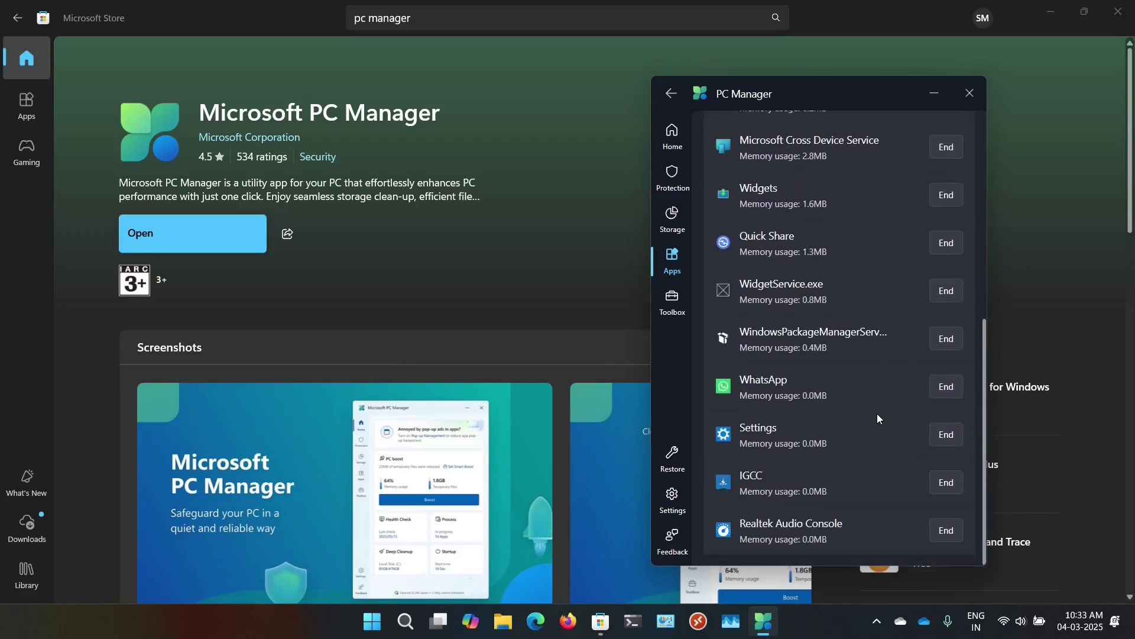
pyautogui.scroll(6, 877, 414)
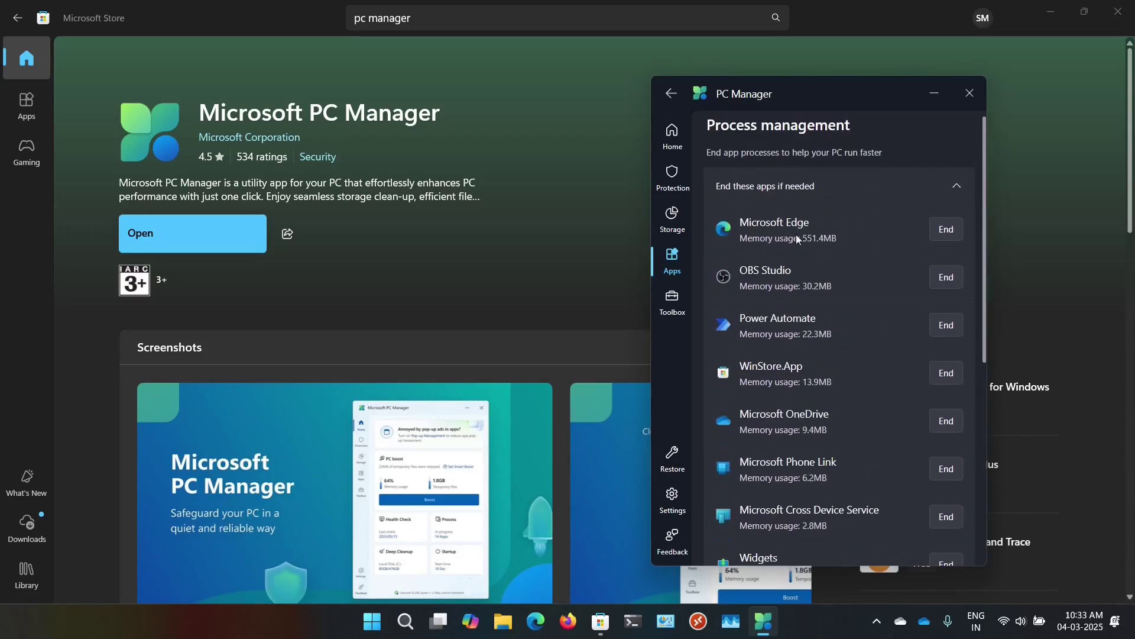
pyautogui.click(671, 93)
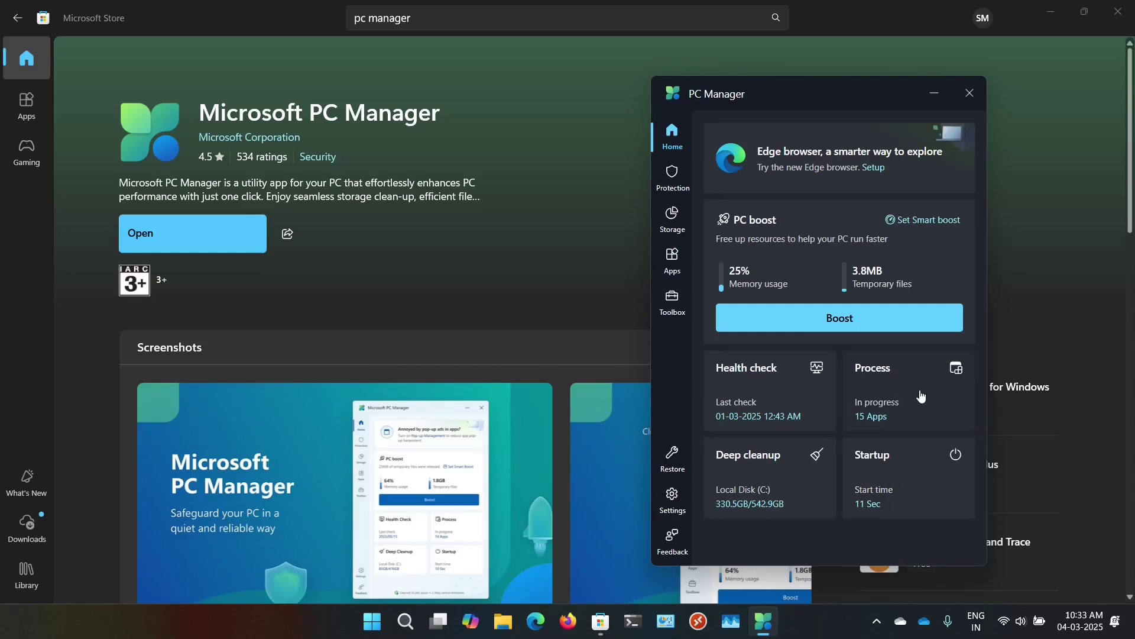
# - Examine the running processes in Task Manager, group them by sorting on name, and close it
pyautogui.rightClick(807, 630)
pyautogui.click(868, 569)
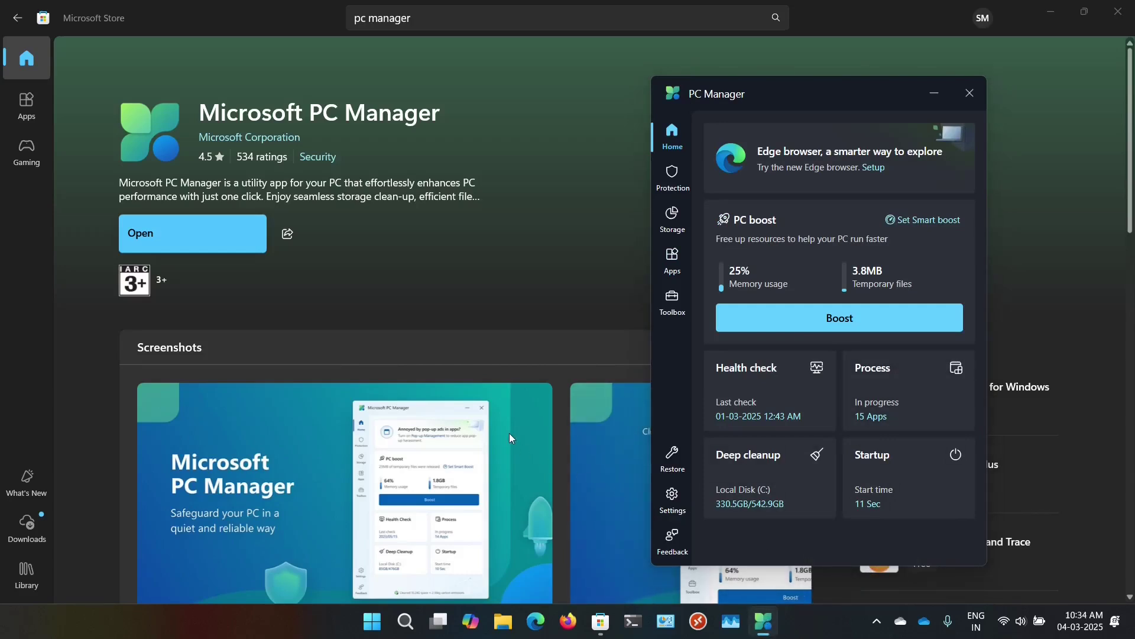
pyautogui.scroll(-10, 180, 269)
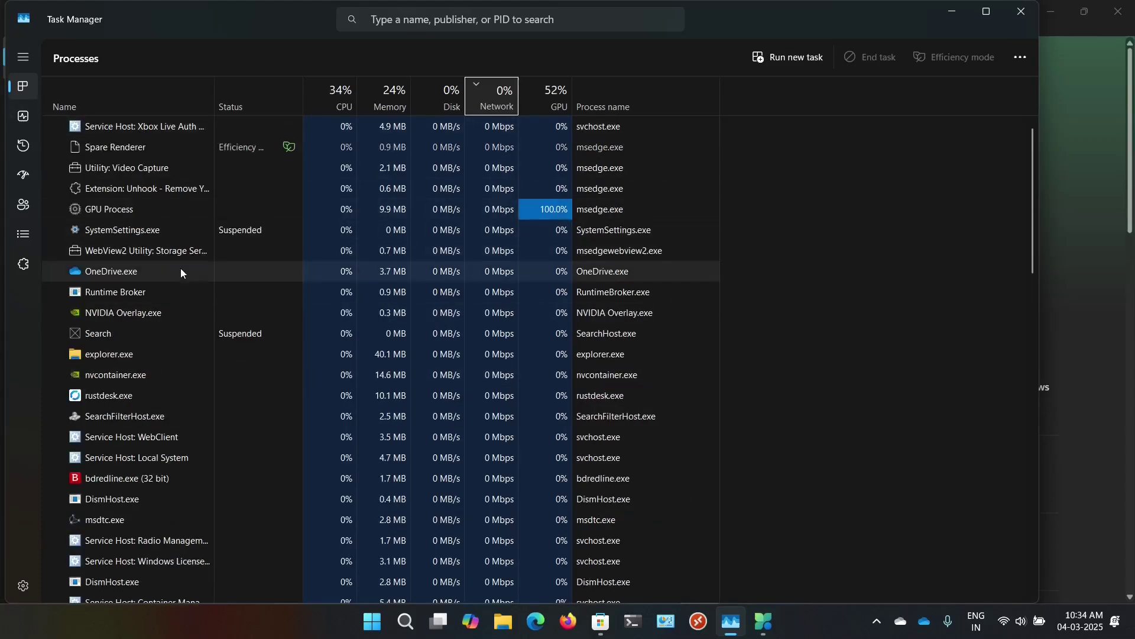
pyautogui.scroll(-3, 180, 269)
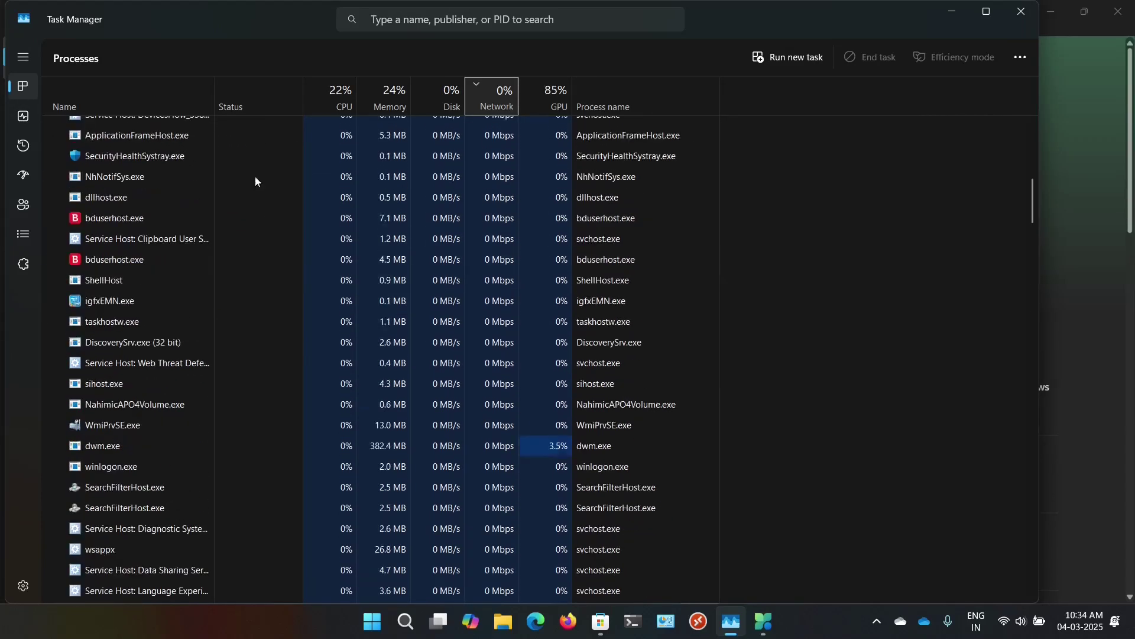
pyautogui.scroll(5, 129, 314)
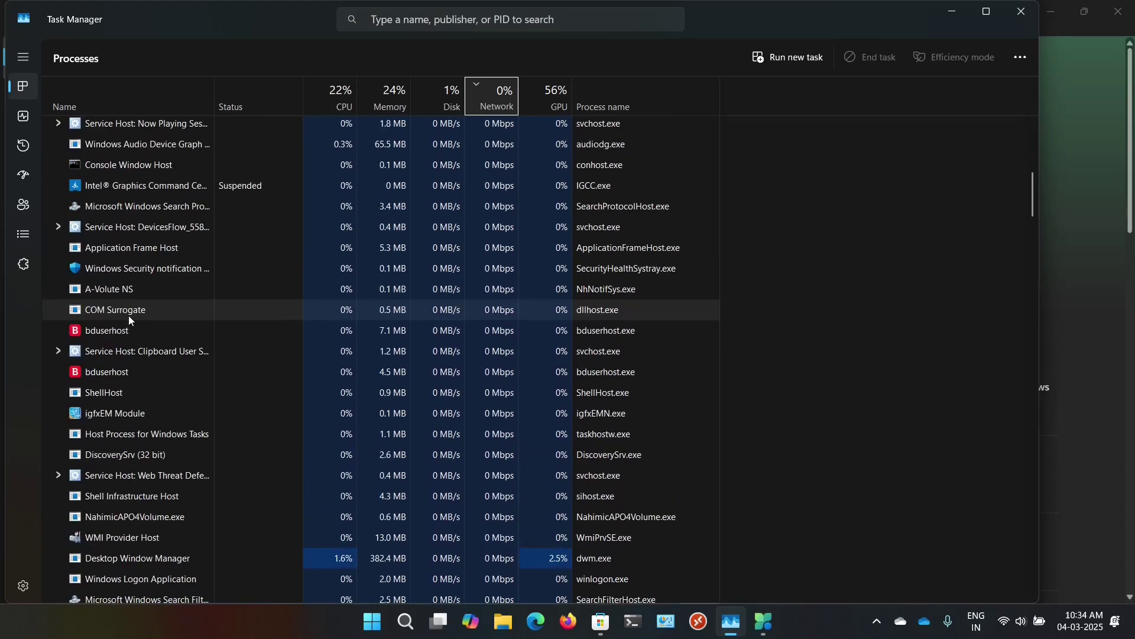
pyautogui.moveTo(1035, 158); pyautogui.dragTo(1039, 94)
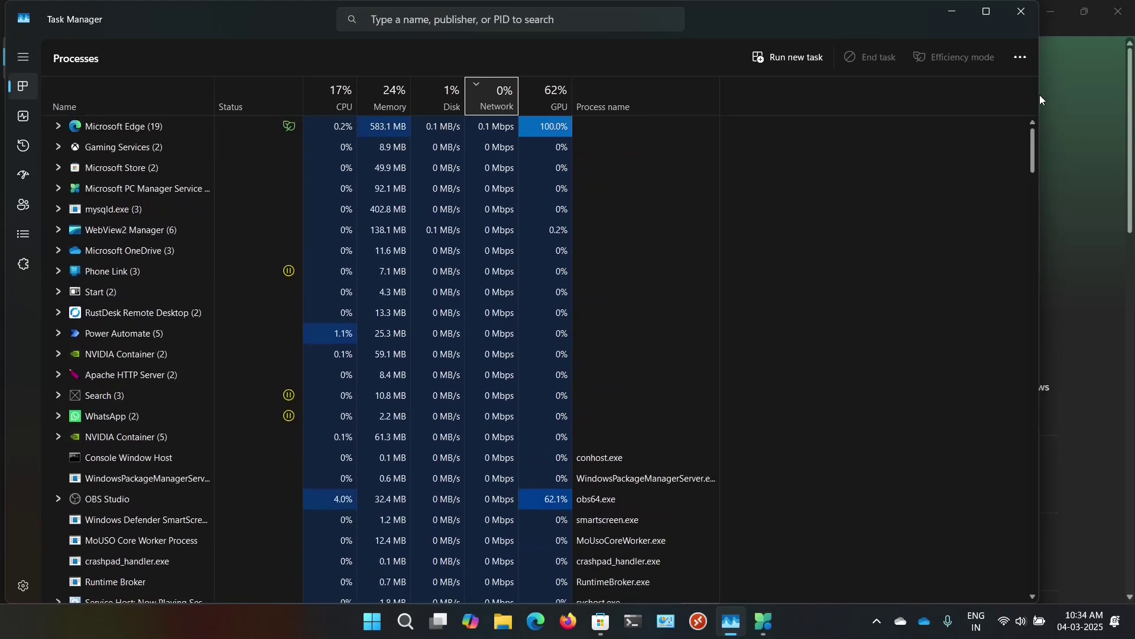
pyautogui.click(129, 88)
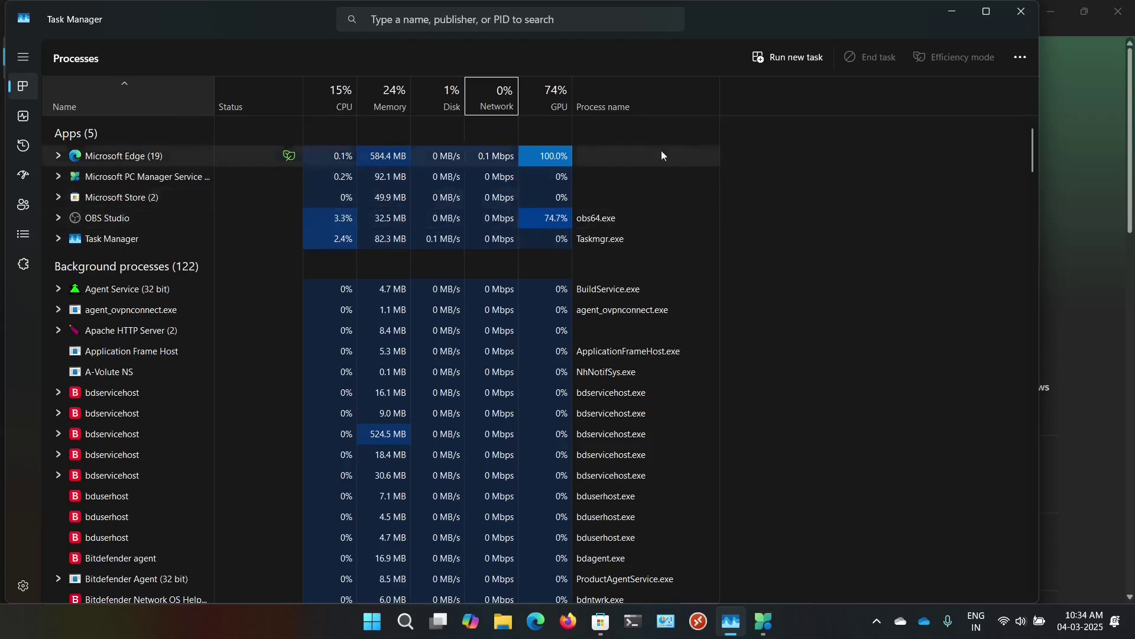
pyautogui.click(1023, 12)
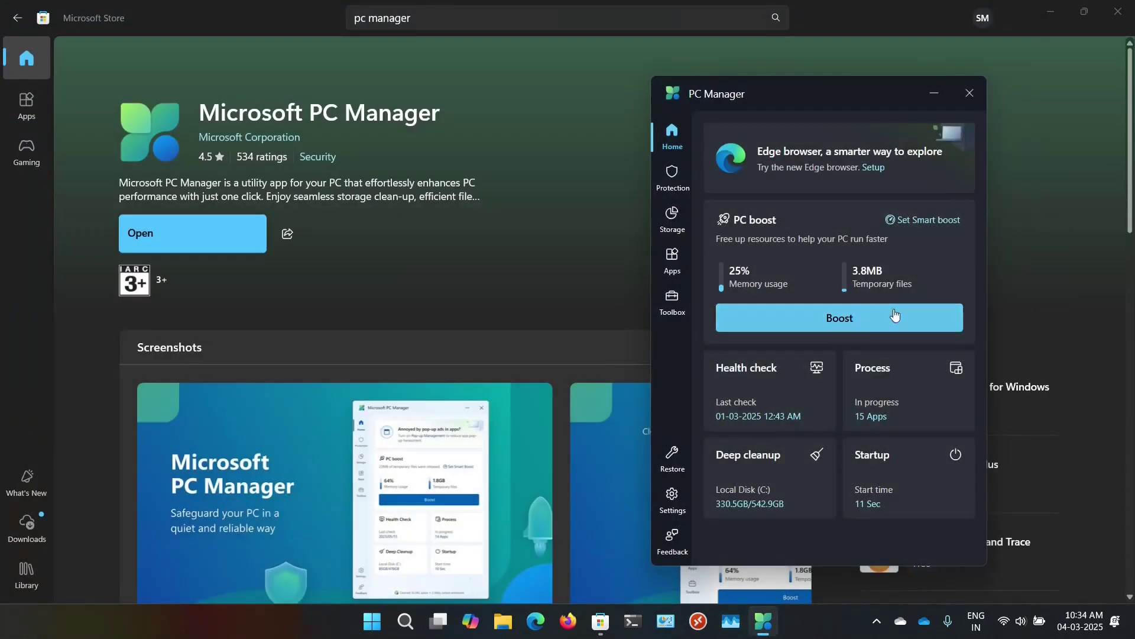
# - Look through PC Manager's complete list of apps that can be ended for comparison with Task Manager
pyautogui.click(883, 398)
pyautogui.scroll(-5, 849, 380)
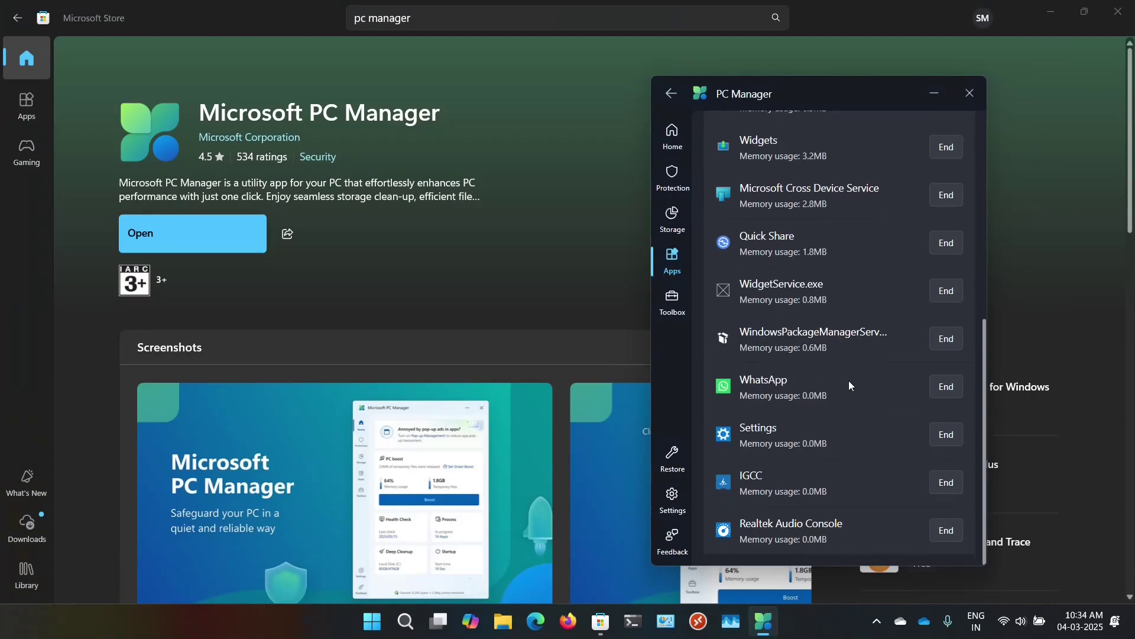
pyautogui.scroll(5, 849, 383)
pyautogui.click(670, 96)
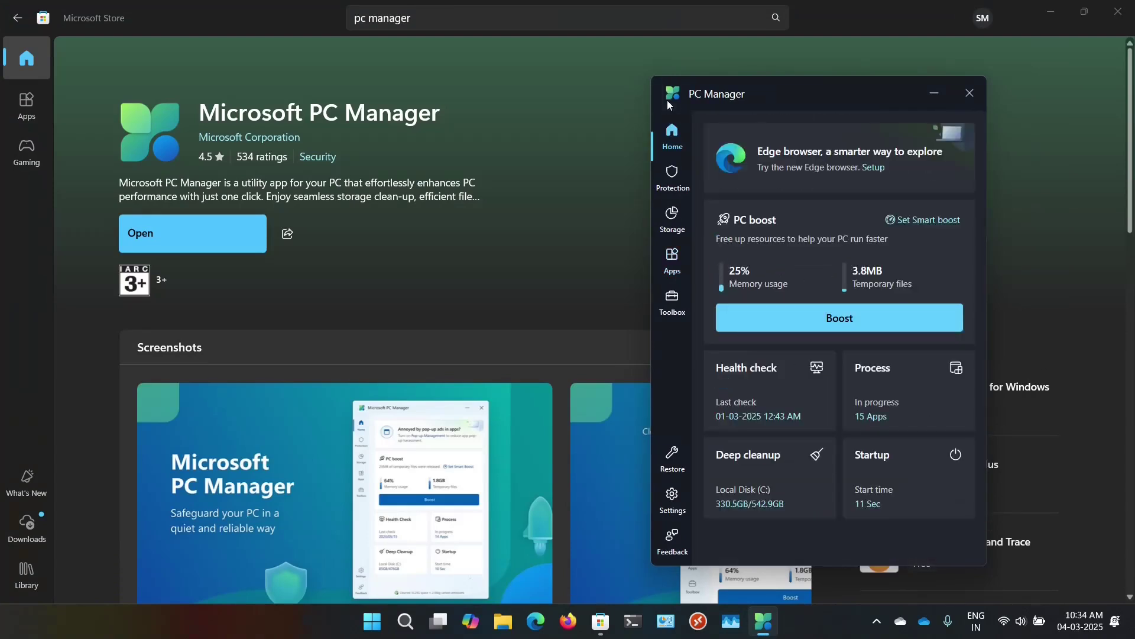
pyautogui.click(903, 393)
pyautogui.scroll(-5, 802, 328)
pyautogui.scroll(-1, 796, 331)
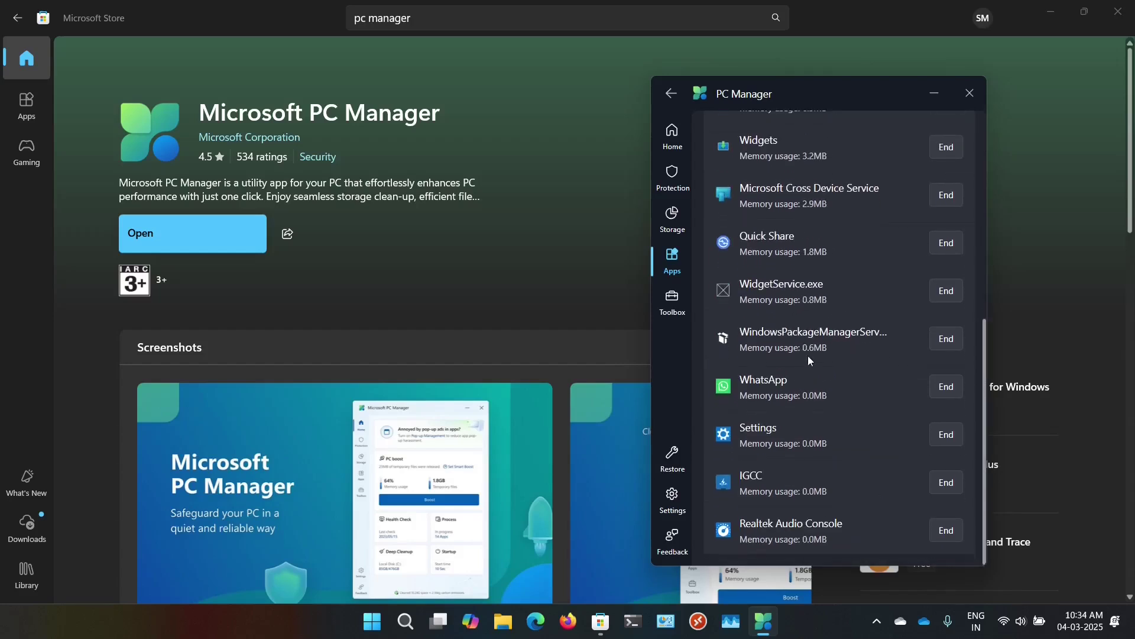
pyautogui.scroll(5, 812, 444)
pyautogui.scroll(-5, 812, 438)
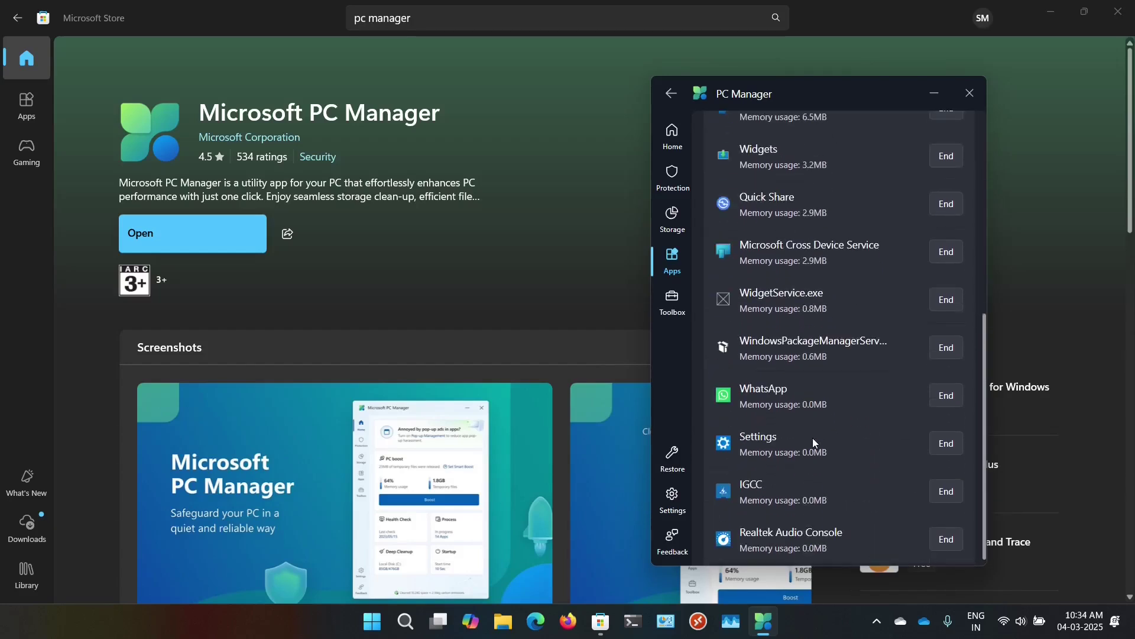
pyautogui.click(672, 92)
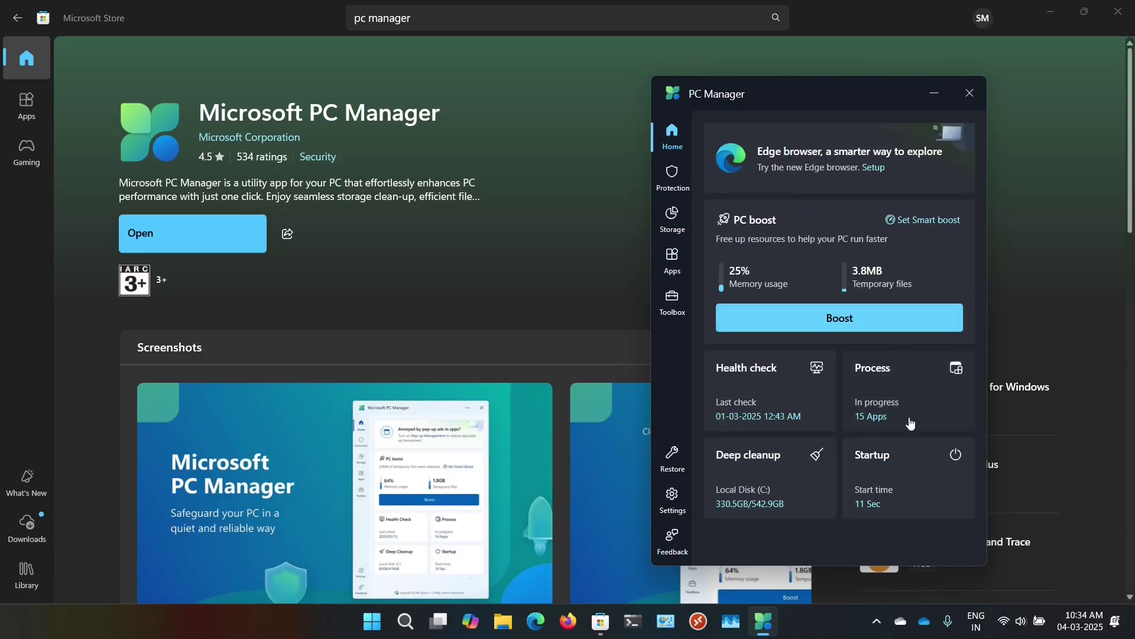
# - Start a Deep cleanup scan and leave it, and examine the startup apps list with its suggestions and on/off states
pyautogui.click(767, 470)
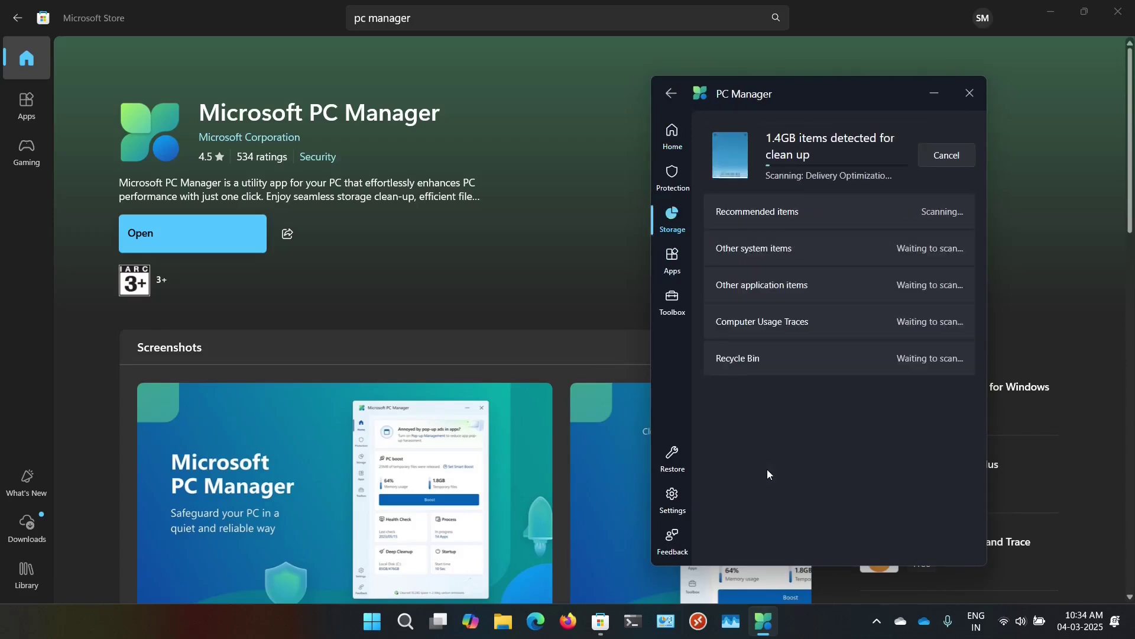
pyautogui.click(667, 97)
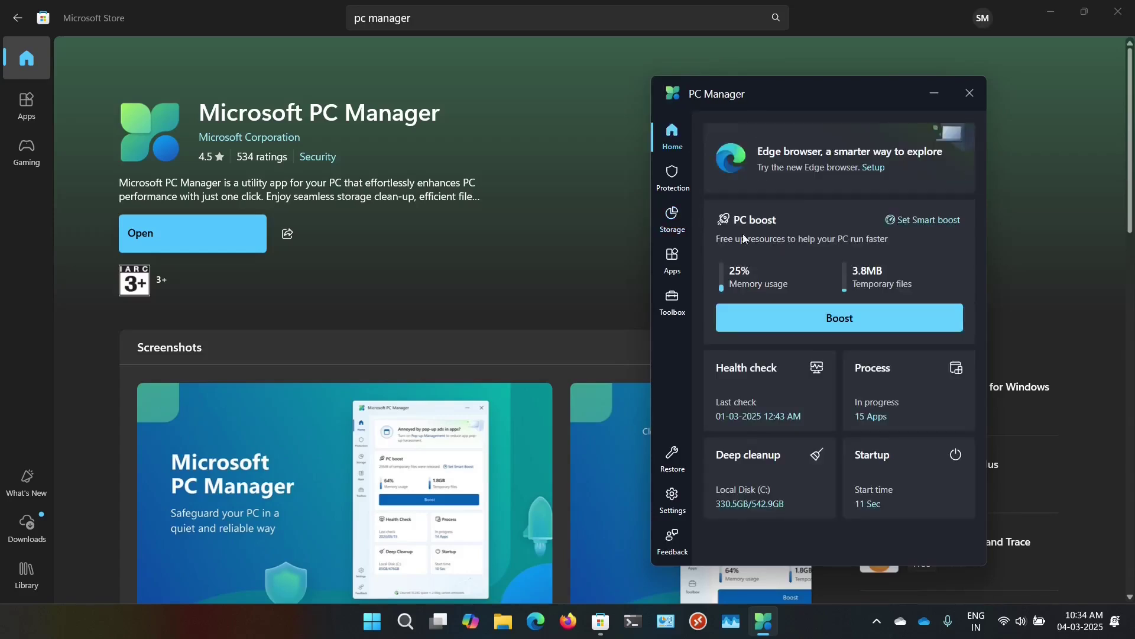
pyautogui.click(898, 480)
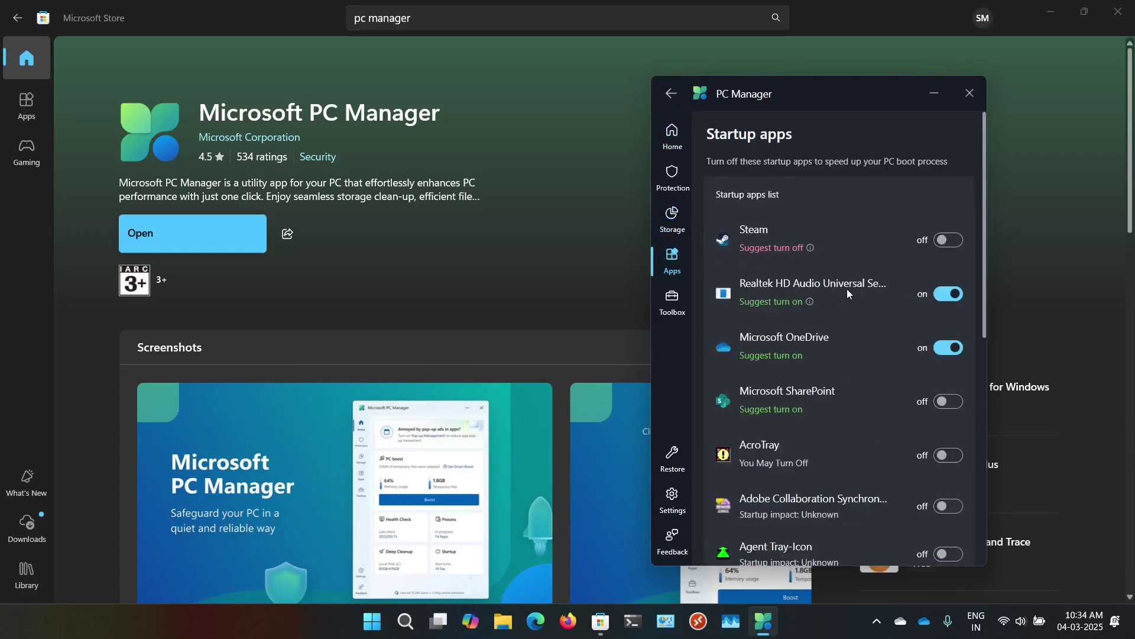
pyautogui.scroll(-1, 823, 376)
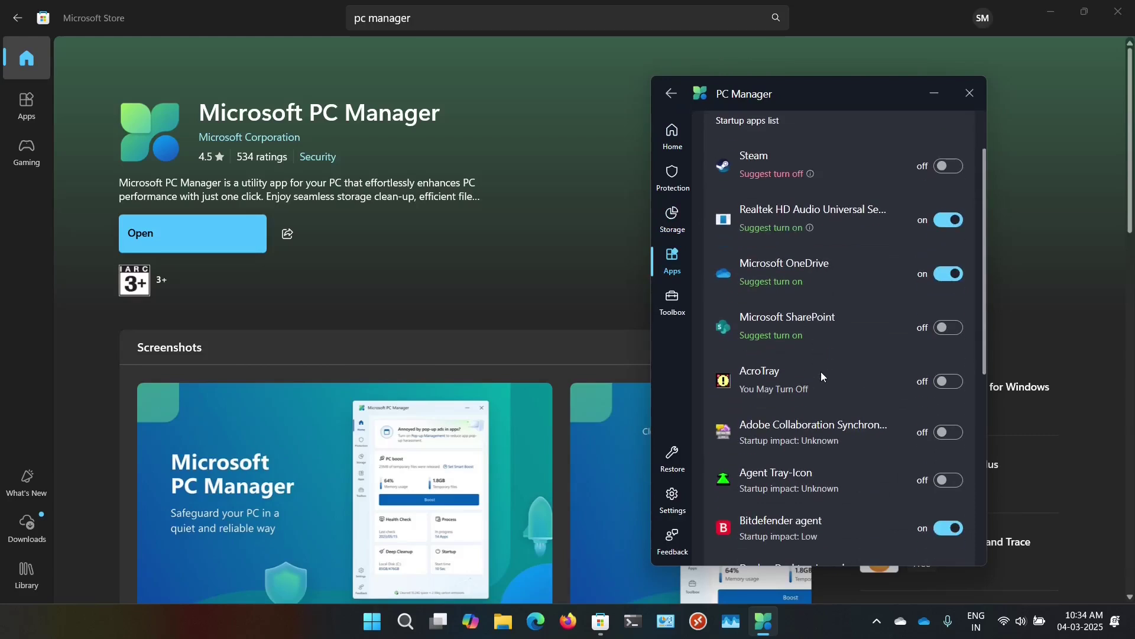
pyautogui.scroll(-5, 821, 371)
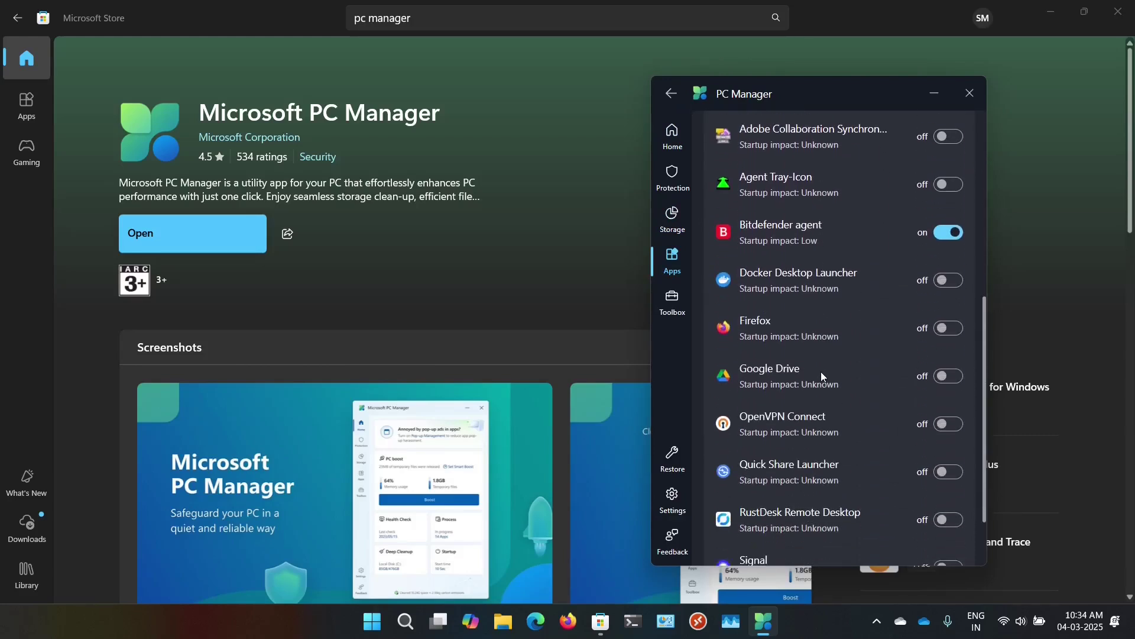
pyautogui.scroll(6, 821, 372)
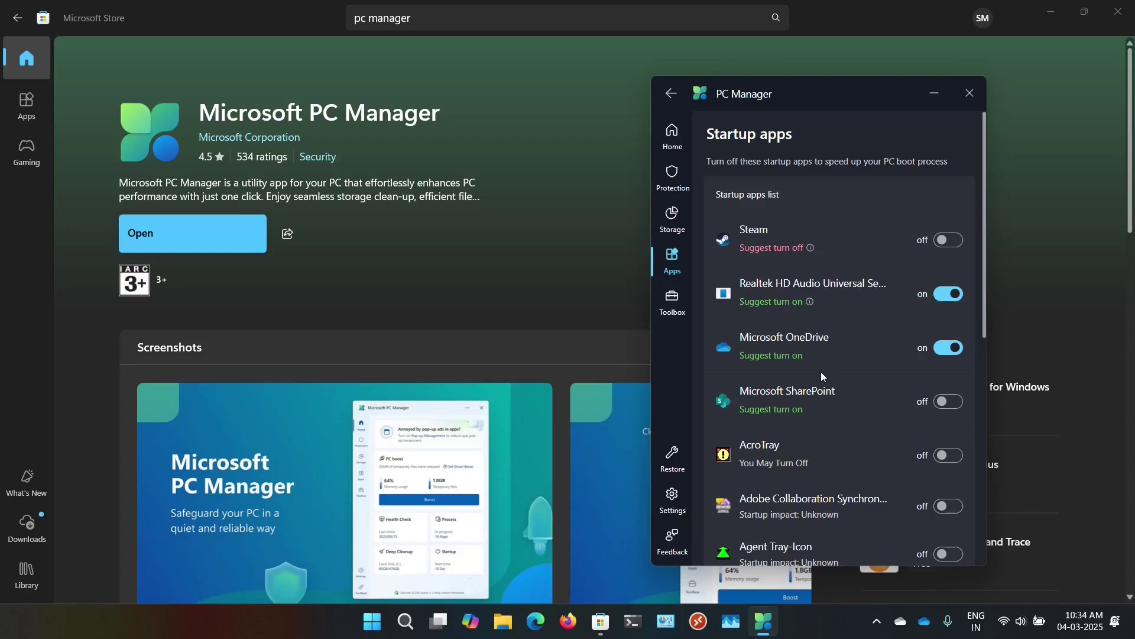
pyautogui.scroll(-5, 821, 371)
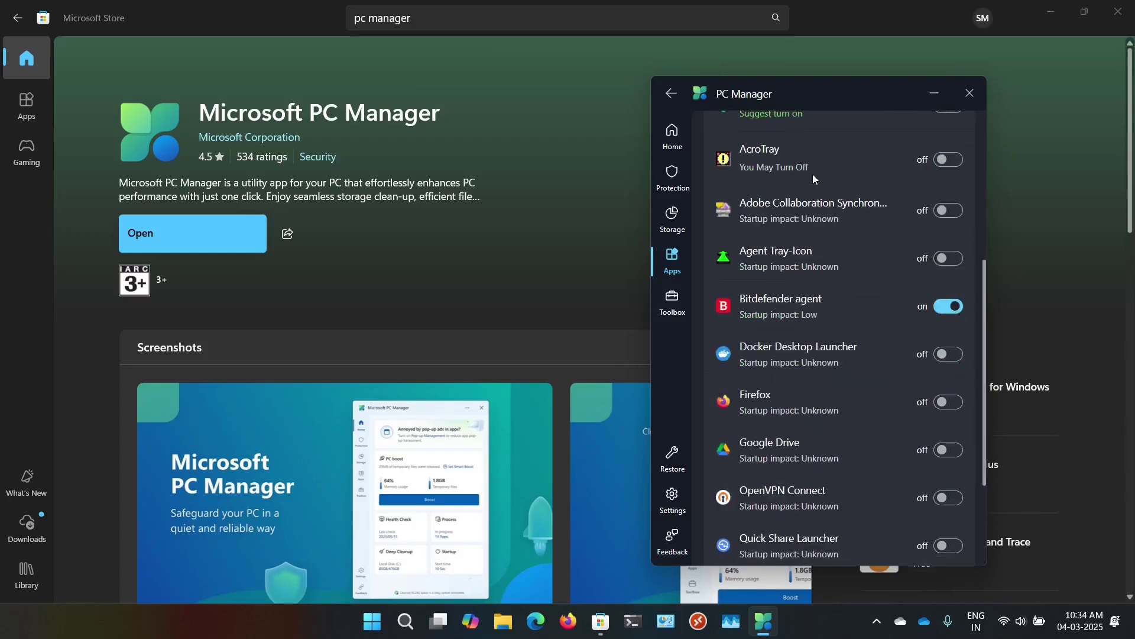
pyautogui.click(673, 96)
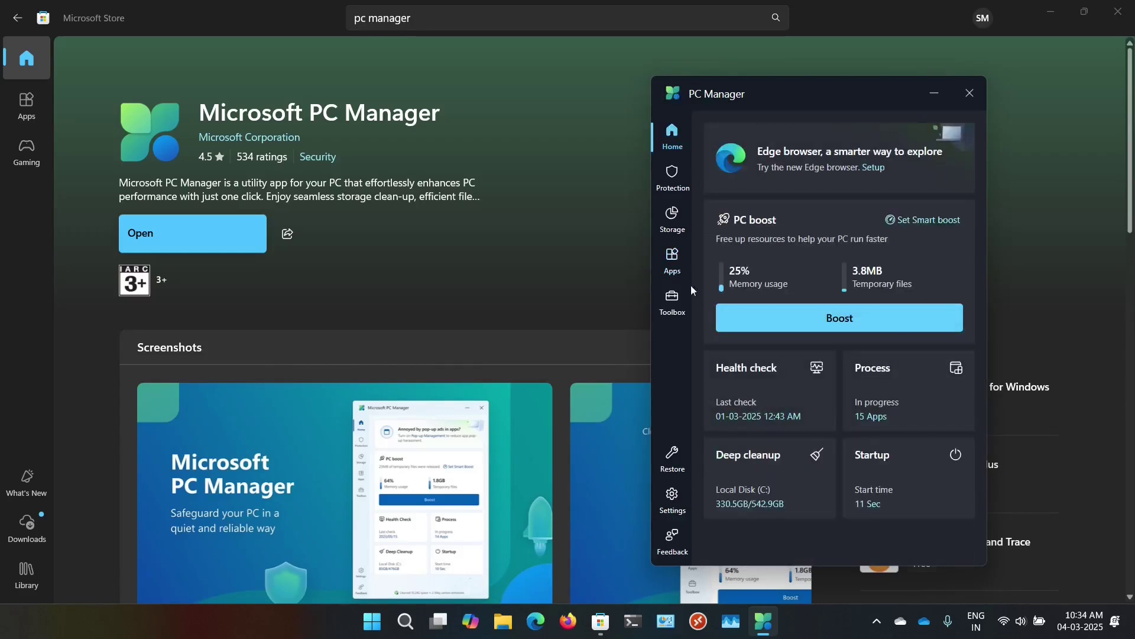
# - Open Virus & threat protection from PC Manager's system protection page to view the security providers
pyautogui.click(671, 178)
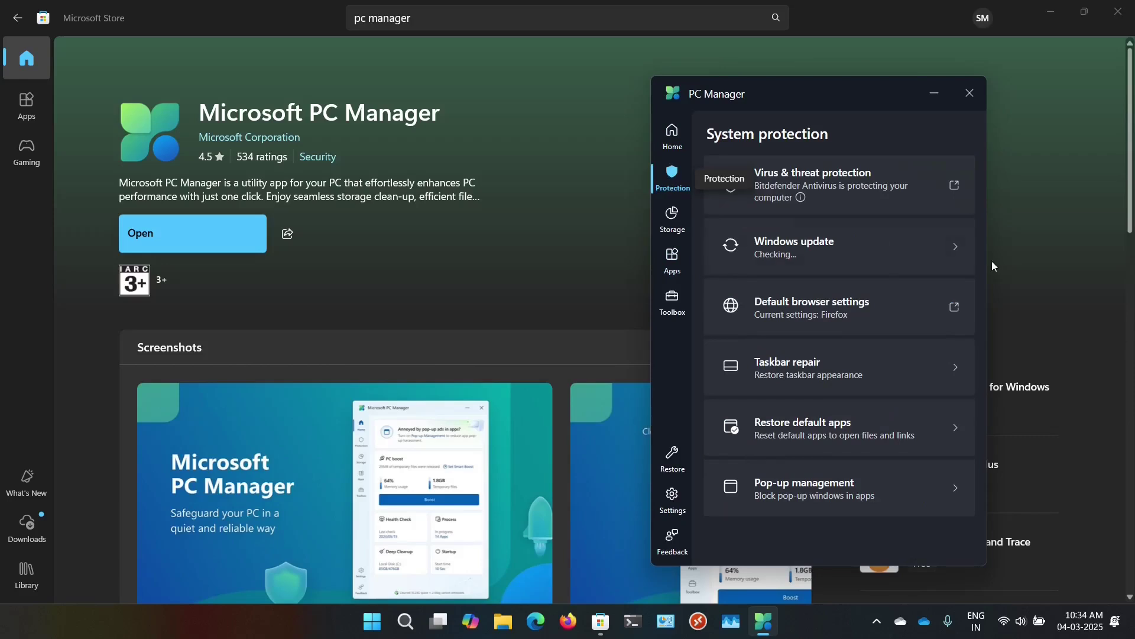
pyautogui.click(868, 212)
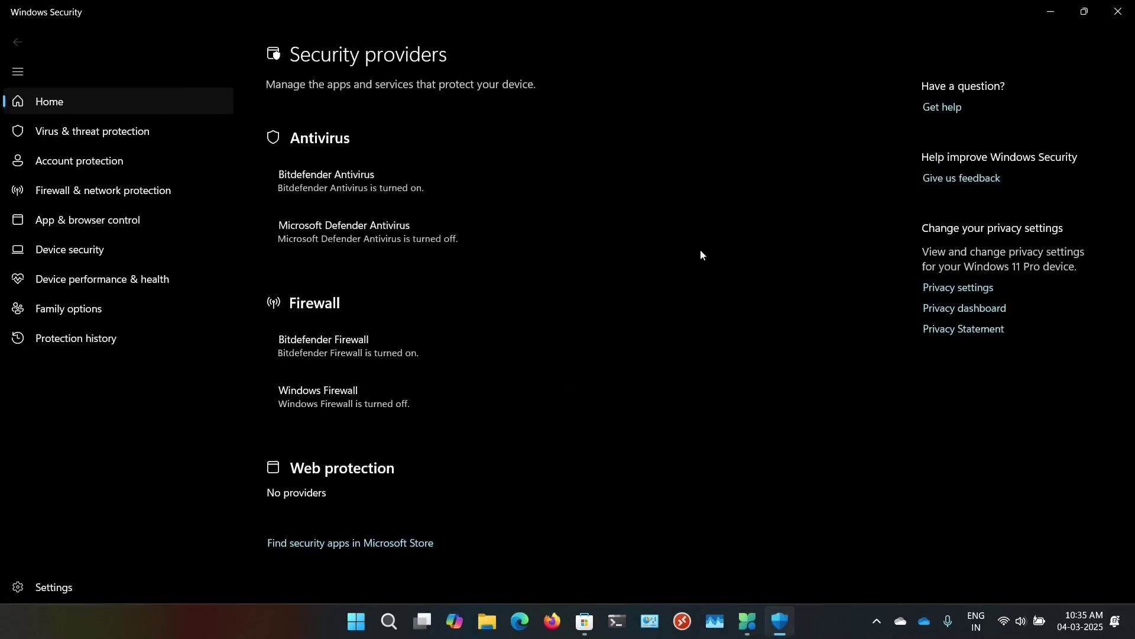
# - Close Windows Security and check the Windows update entry in PC Manager's system protection page
pyautogui.click(1118, 11)
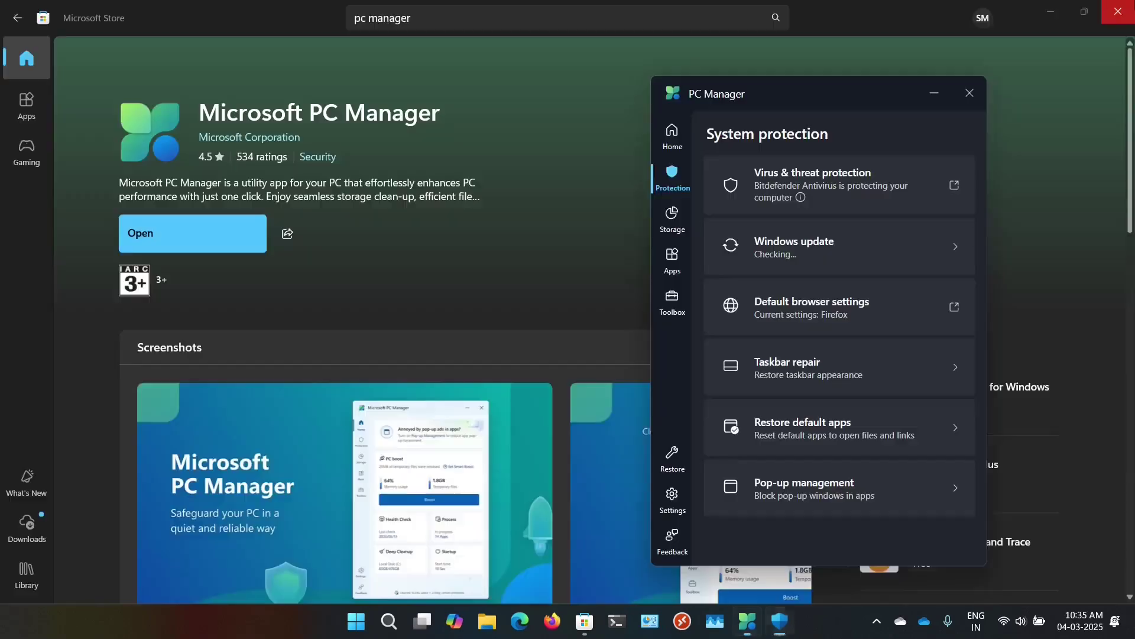
pyautogui.click(850, 267)
pyautogui.click(674, 94)
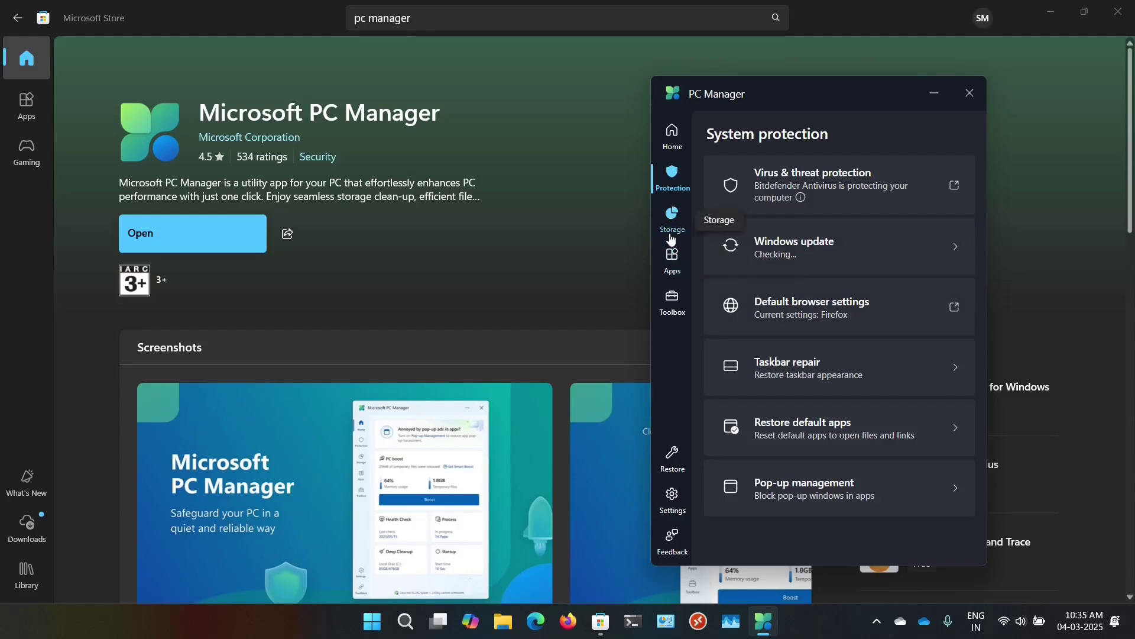
# - Open Process management from the app management page and look through the apps that can be ended
pyautogui.click(672, 257)
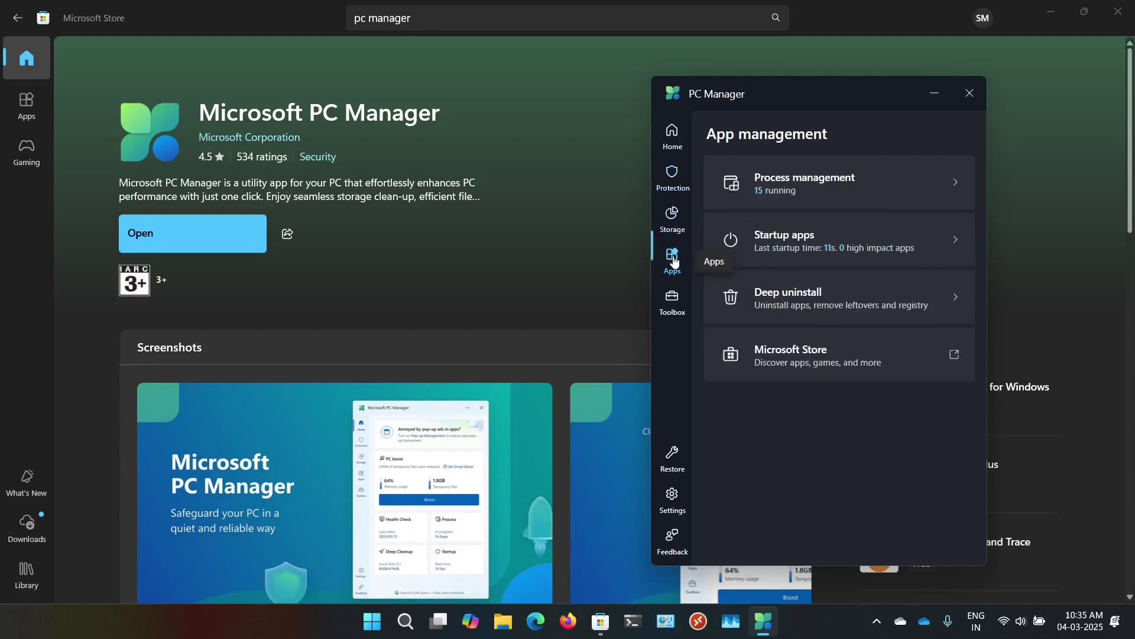
pyautogui.click(828, 185)
pyautogui.scroll(-5, 853, 318)
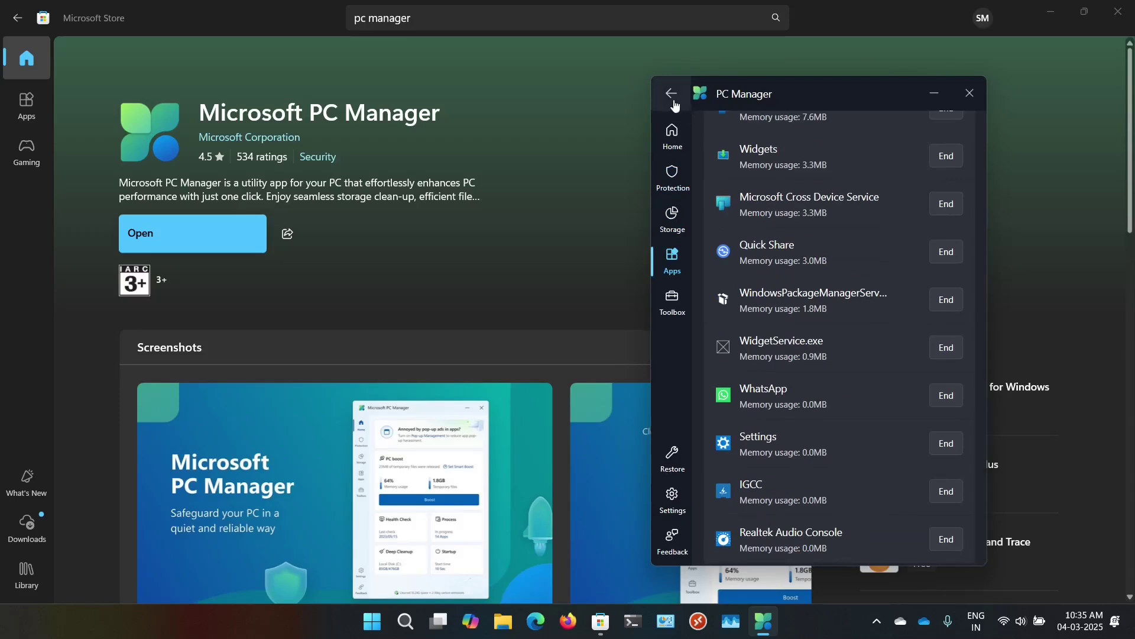
pyautogui.click(671, 93)
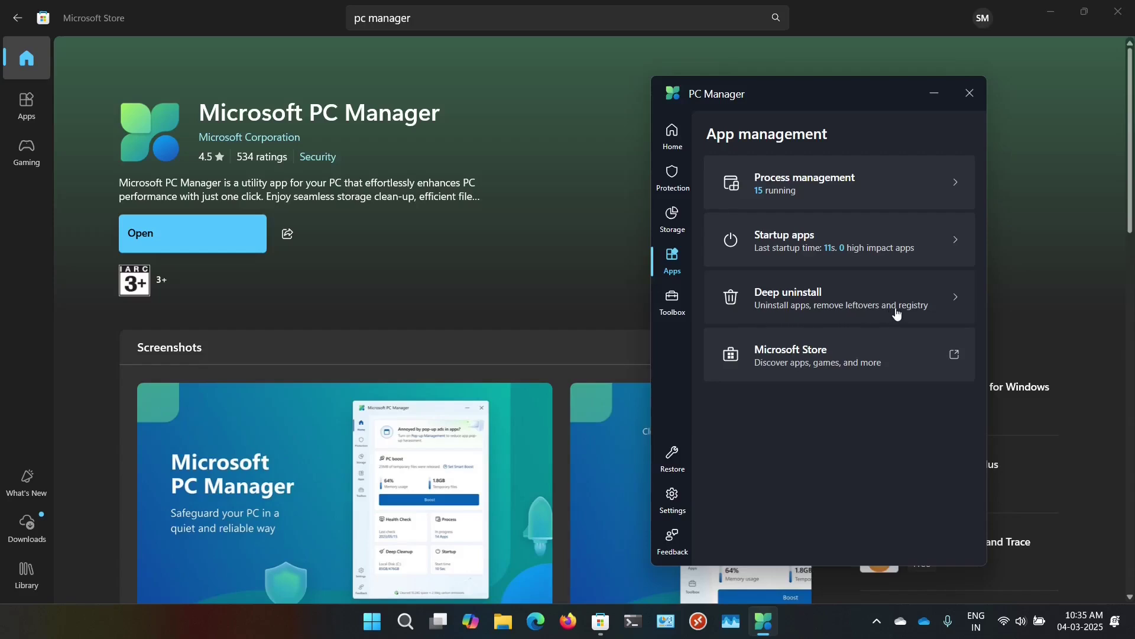
# - View the Deep uninstall page for installed apps and glance at the tools offered in the Toolbox
pyautogui.click(921, 293)
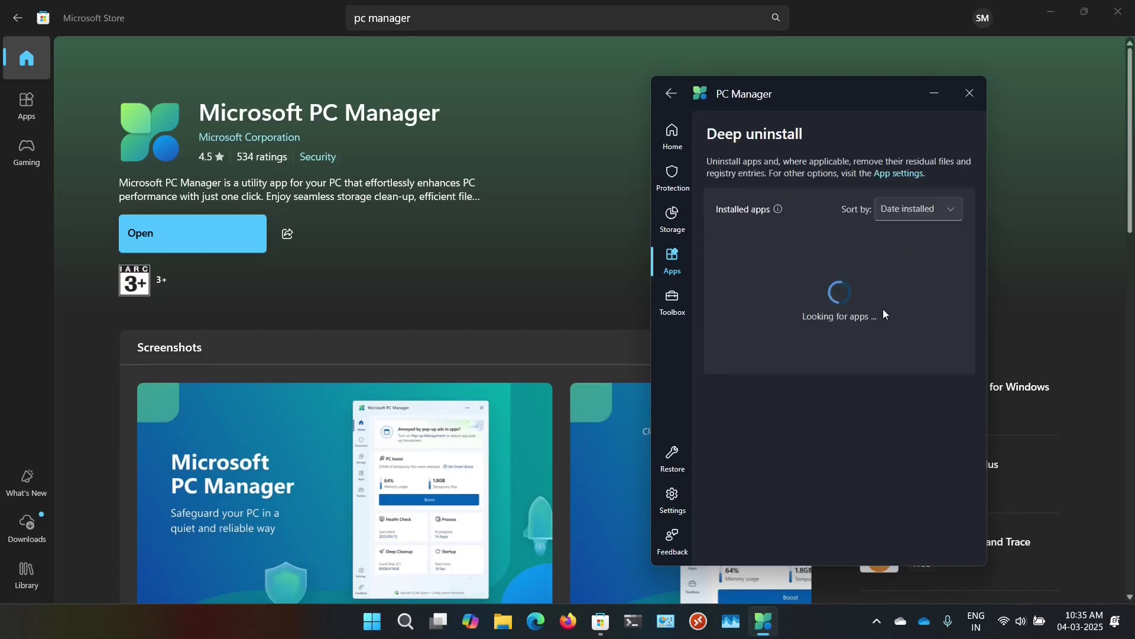
pyautogui.click(671, 93)
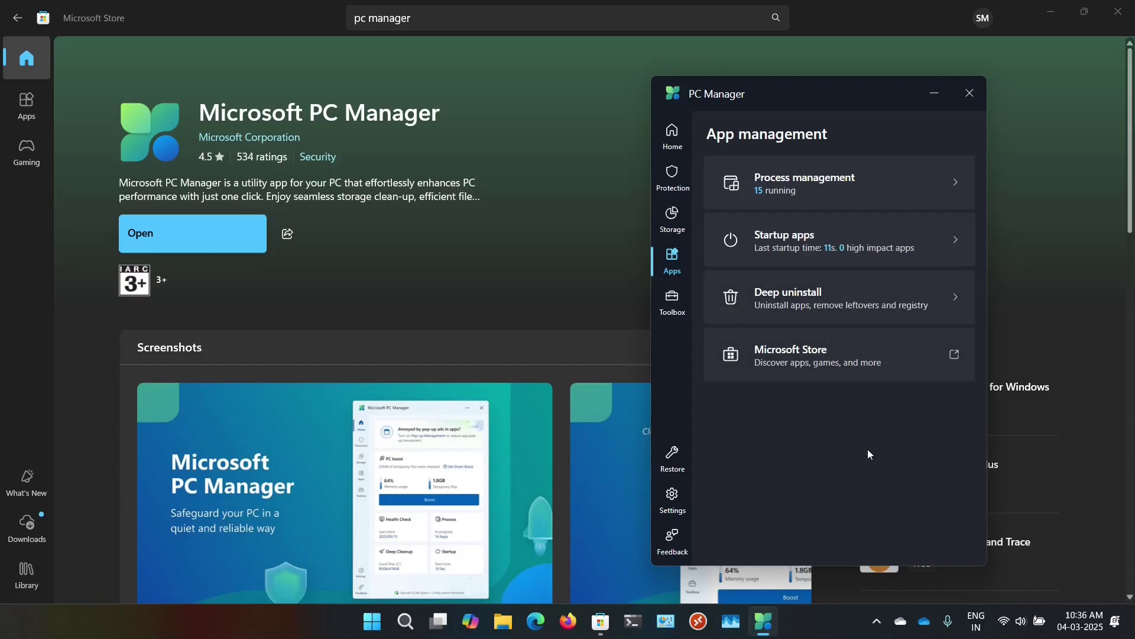
pyautogui.click(673, 303)
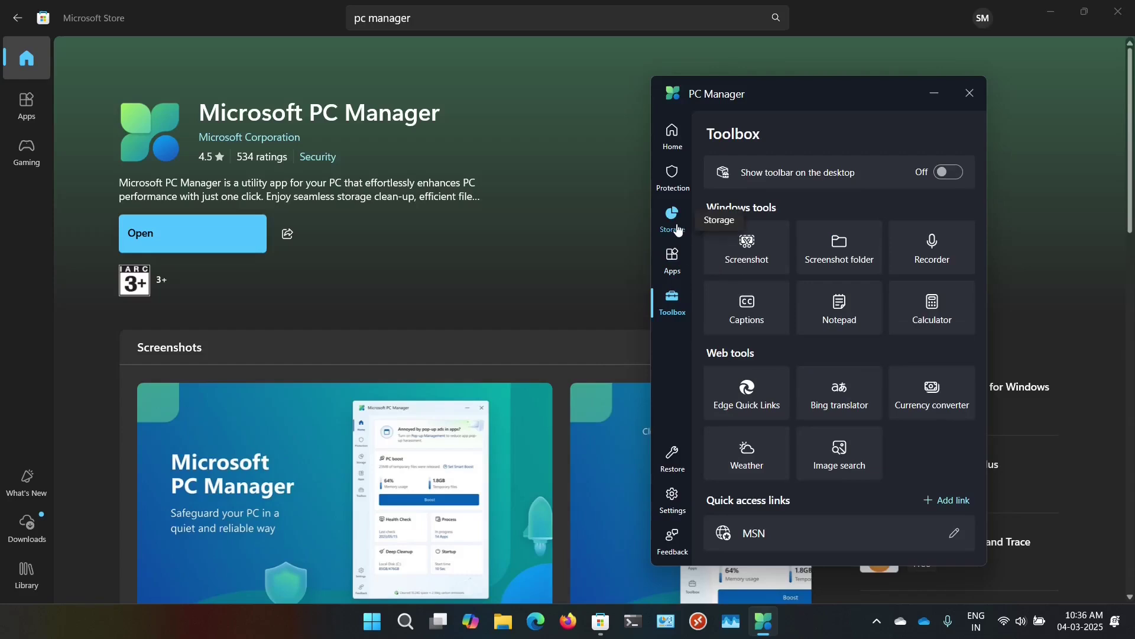
# - Start a disk analysis of the C: drive from Storage management and view the downloaded files, minimizing each window
pyautogui.click(678, 239)
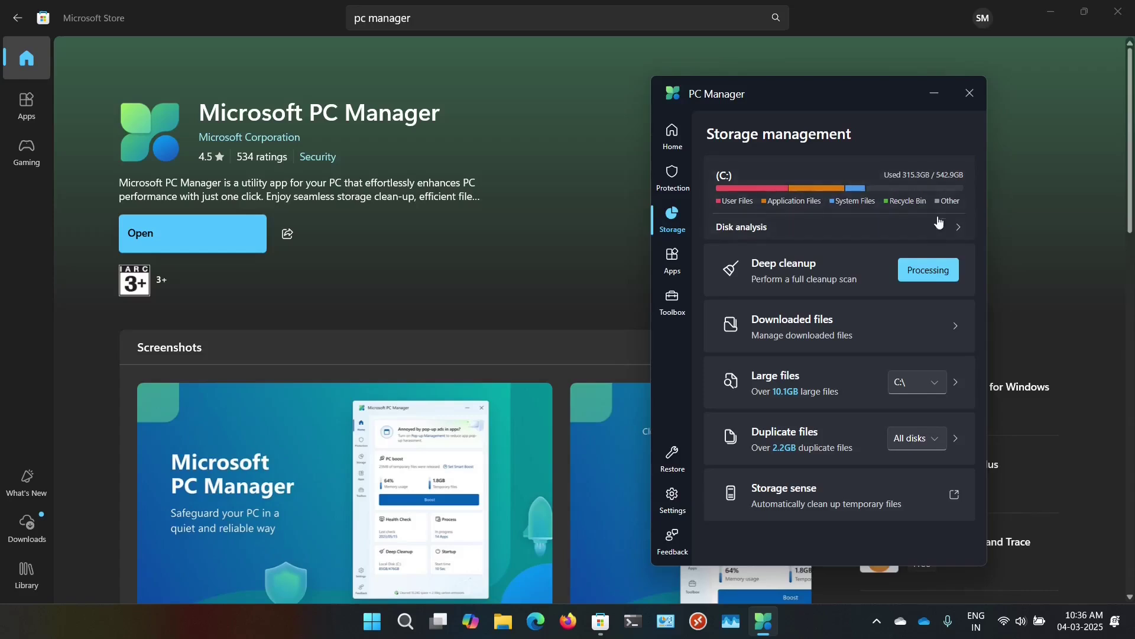
pyautogui.click(875, 228)
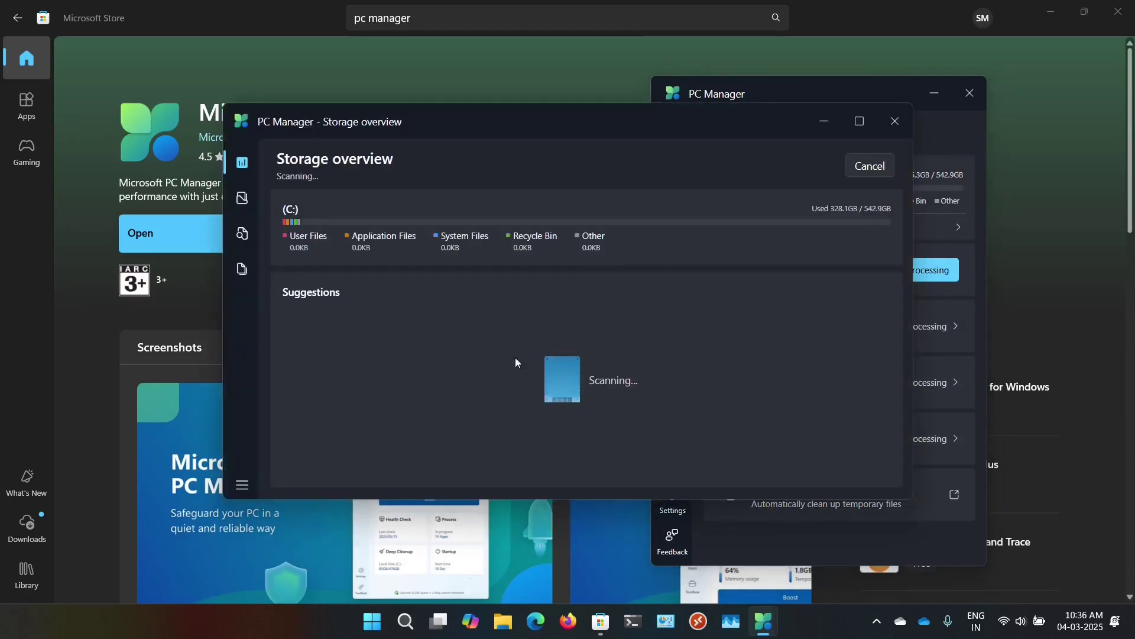
pyautogui.click(827, 126)
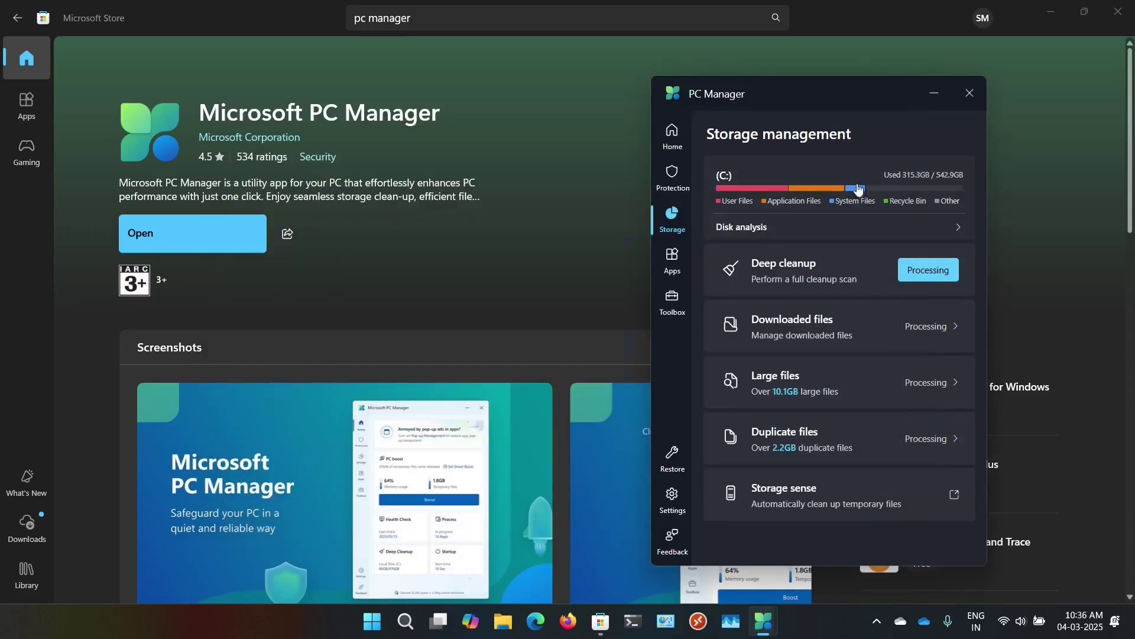
pyautogui.click(867, 342)
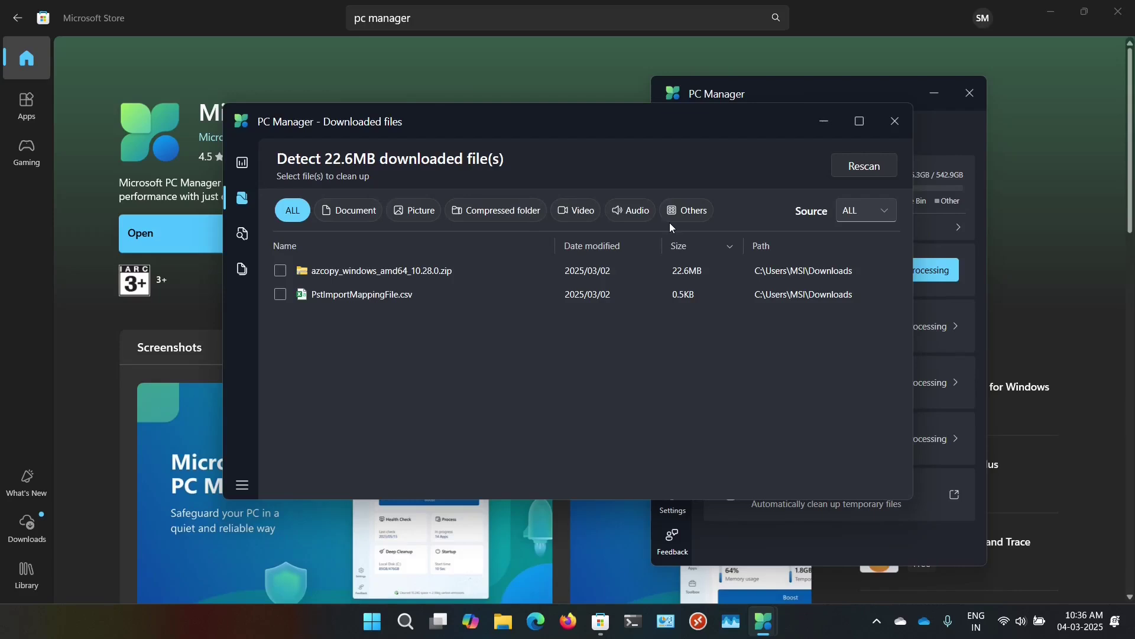
pyautogui.click(824, 121)
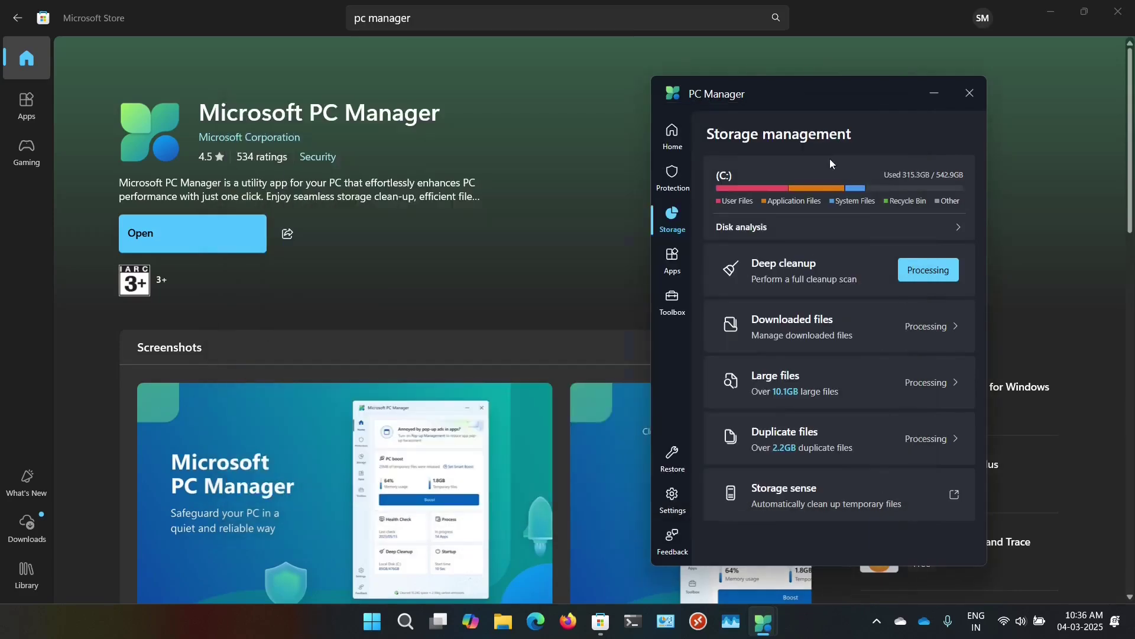
# - Start scans for large files and duplicate files from Storage management and leave them running minimized
pyautogui.click(864, 388)
pyautogui.click(819, 121)
pyautogui.moveTo(762, 621)
pyautogui.click(819, 524)
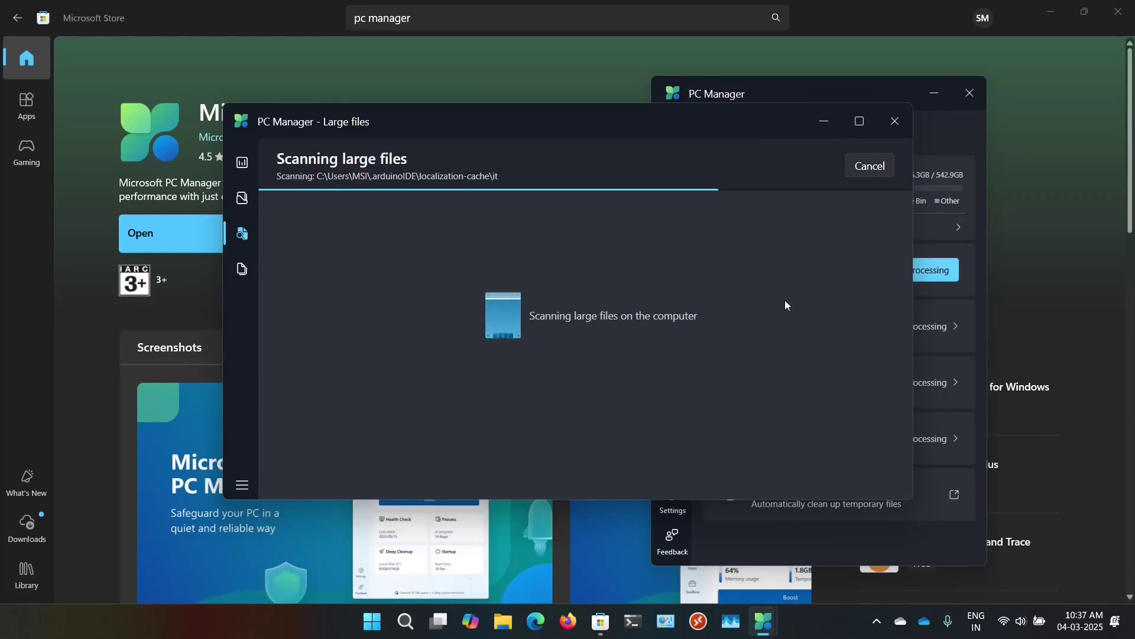
pyautogui.click(824, 122)
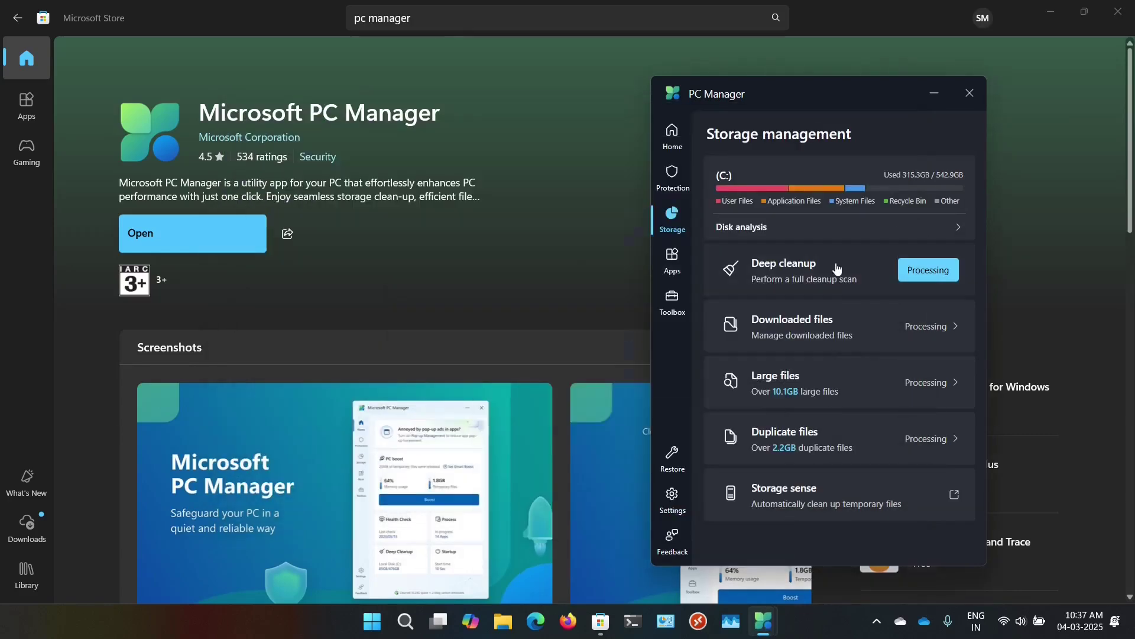
pyautogui.click(873, 442)
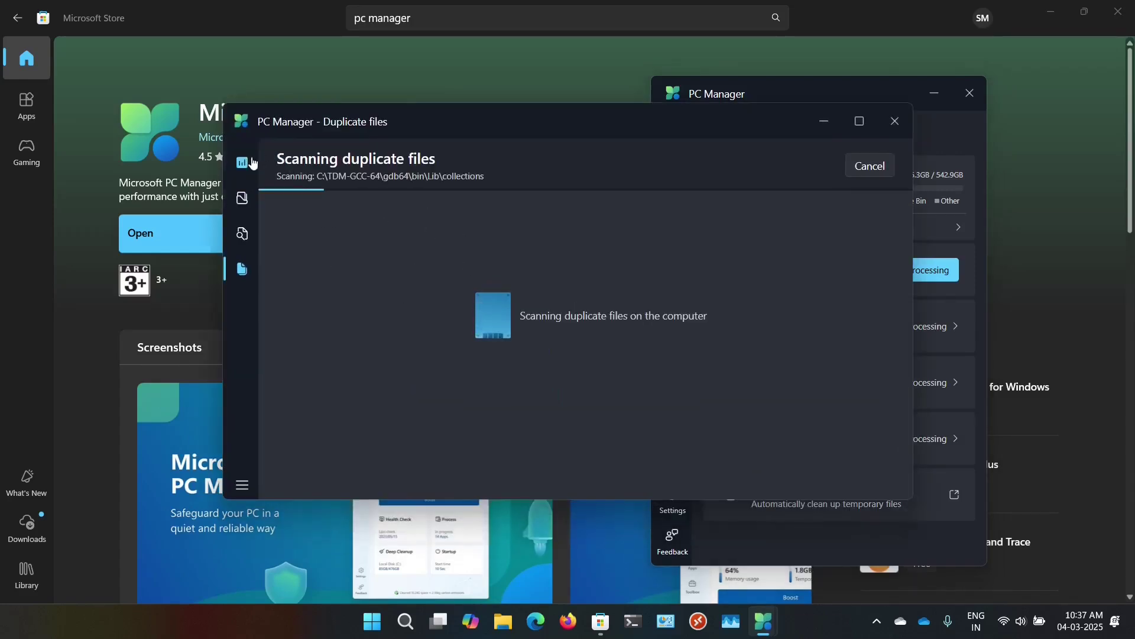
pyautogui.click(824, 121)
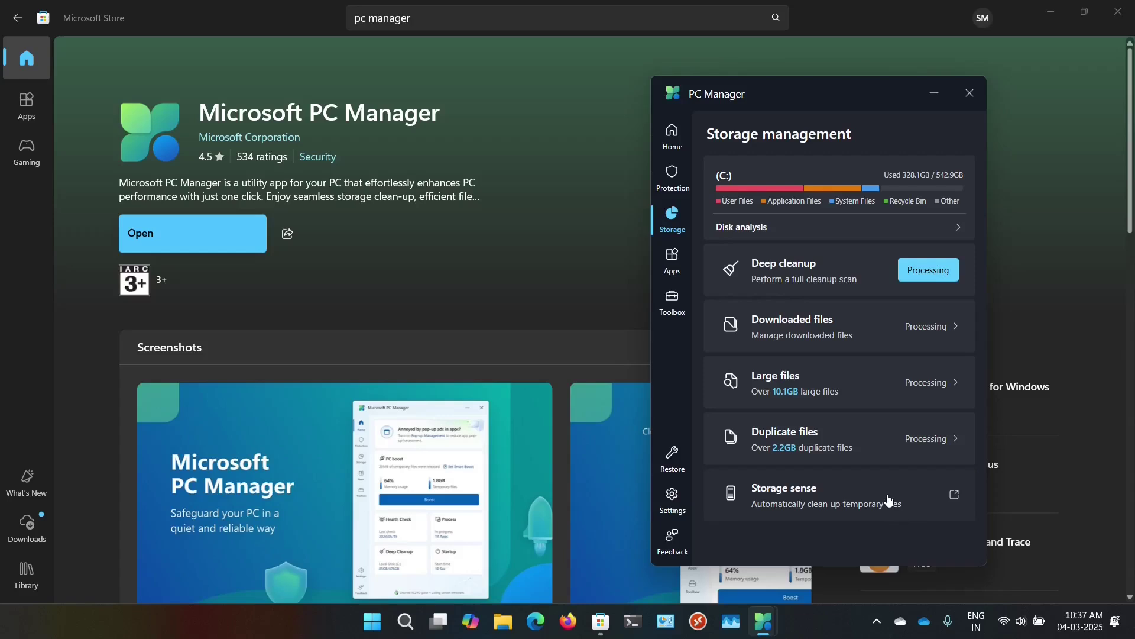
# - Show PC Manager's toolbar on the desktop, move it clear of the PC Manager window, and run a boost from it
pyautogui.click(678, 310)
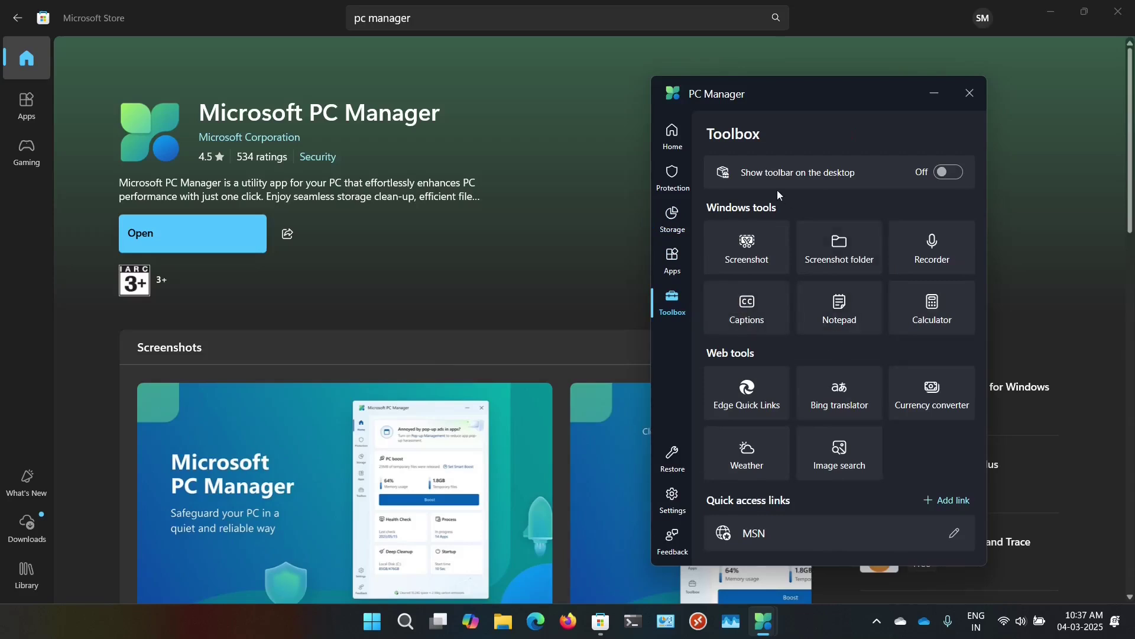
pyautogui.click(949, 173)
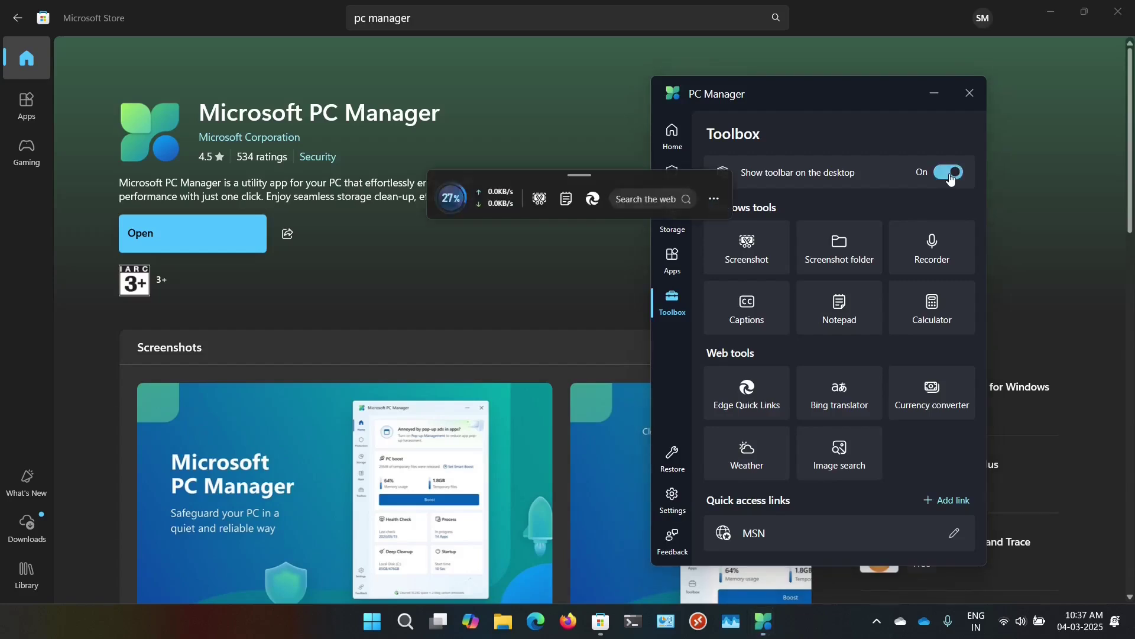
pyautogui.moveTo(537, 175); pyautogui.dragTo(435, 141)
pyautogui.click(346, 170)
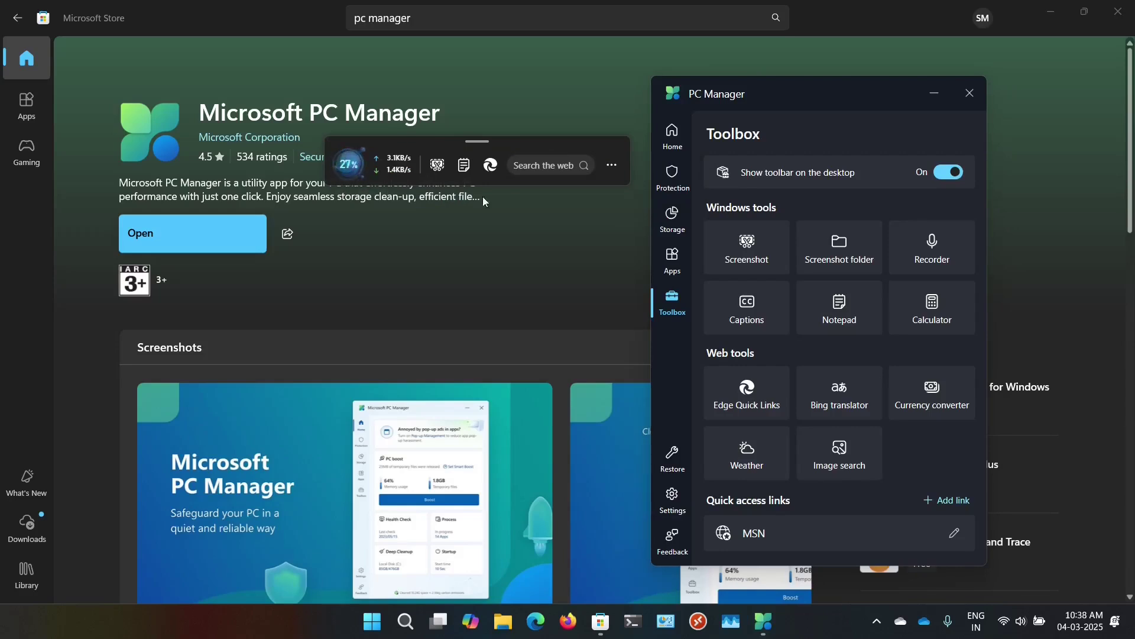
# - Open Task Manager to compare its memory usage with the desktop toolbar's reading, and minimize it
pyautogui.rightClick(800, 612)
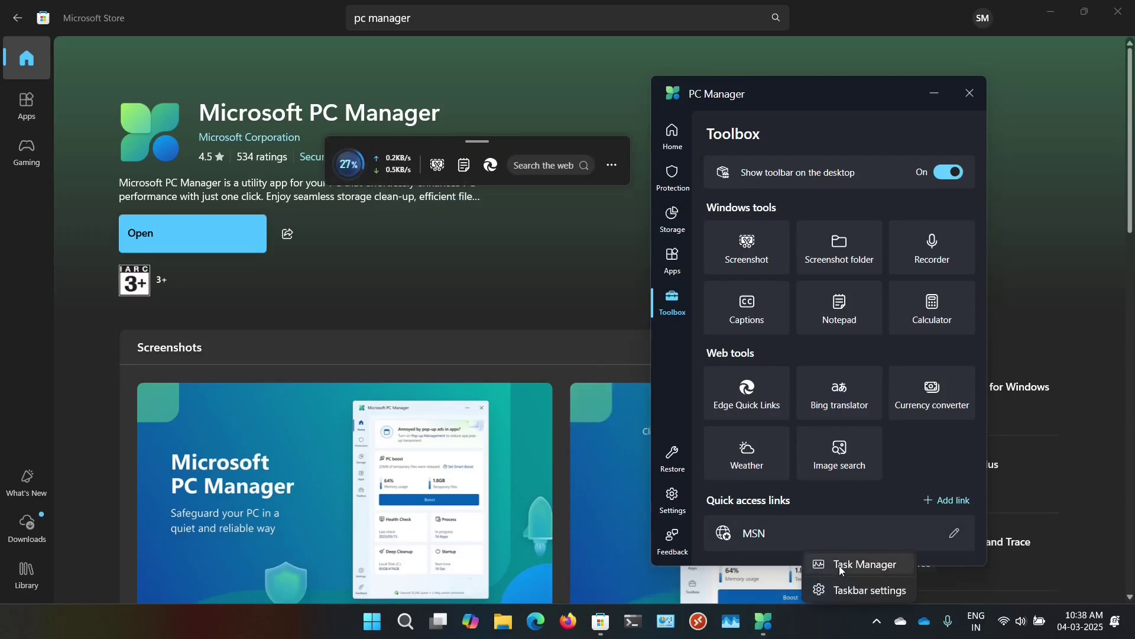
pyautogui.click(840, 565)
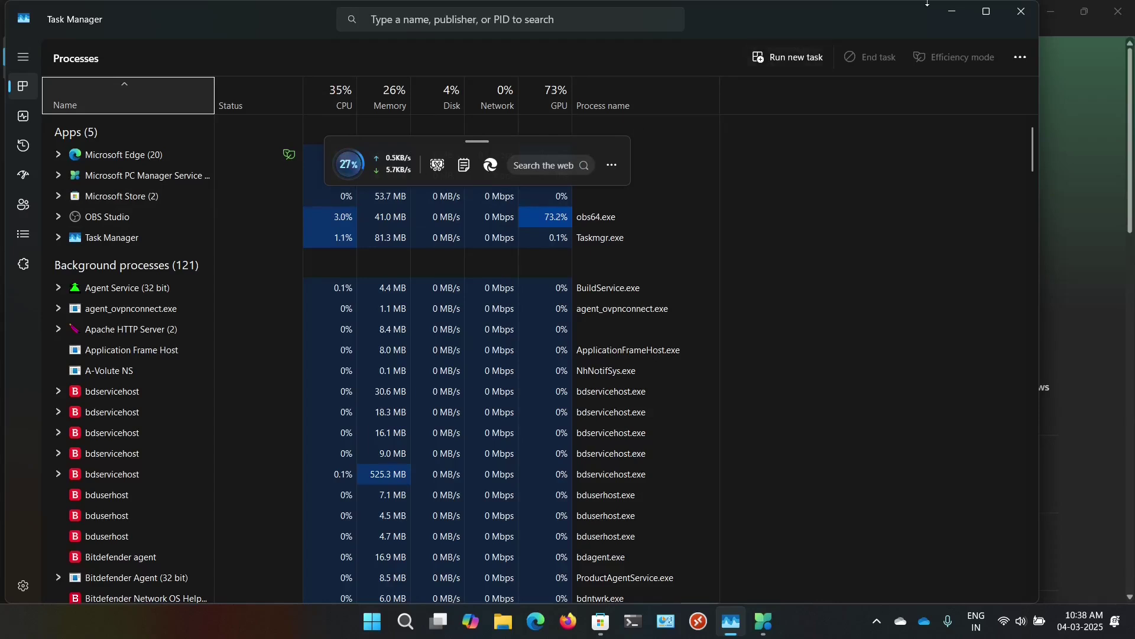
pyautogui.click(952, 12)
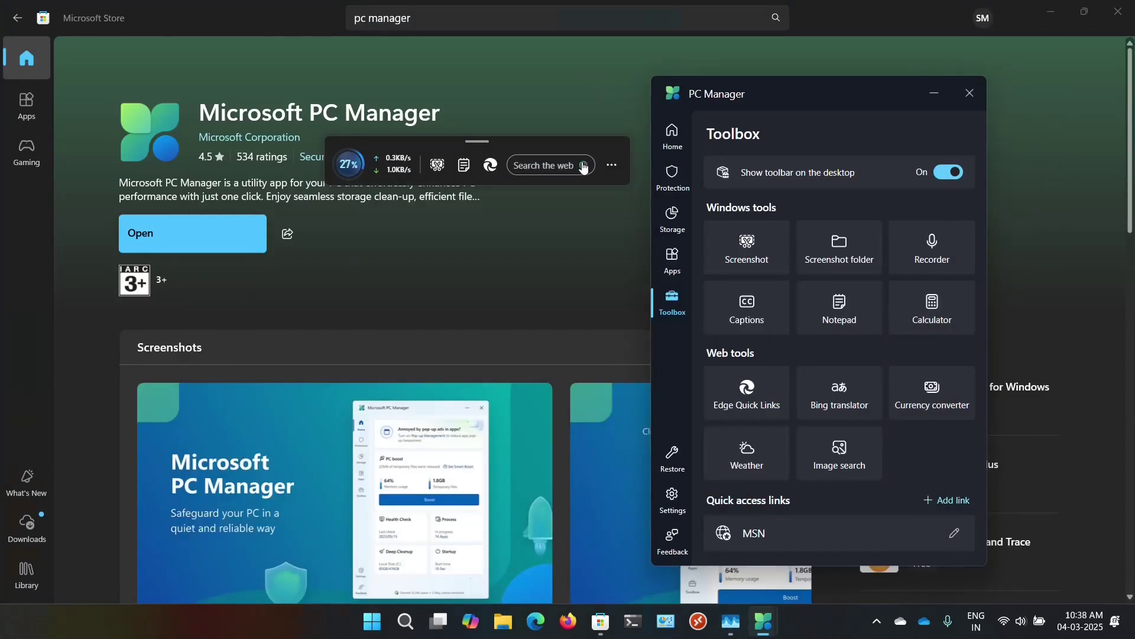
# - View the desktop toolbar's additional options and demonstrate its on/off setting, leaving the toolbar off
pyautogui.click(622, 166)
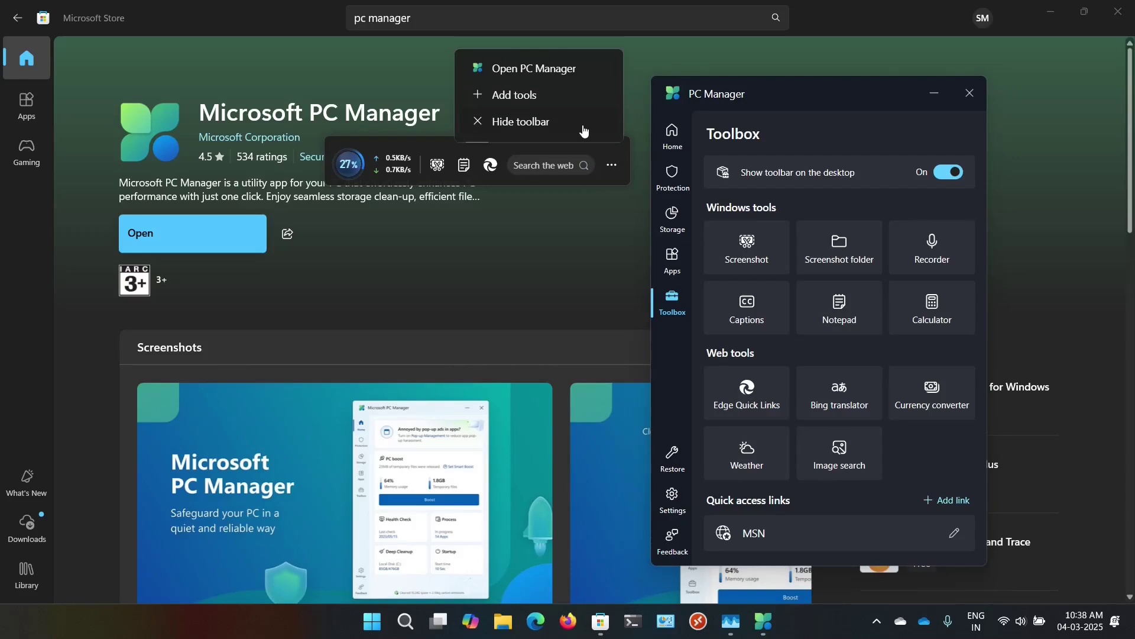
pyautogui.click(937, 177)
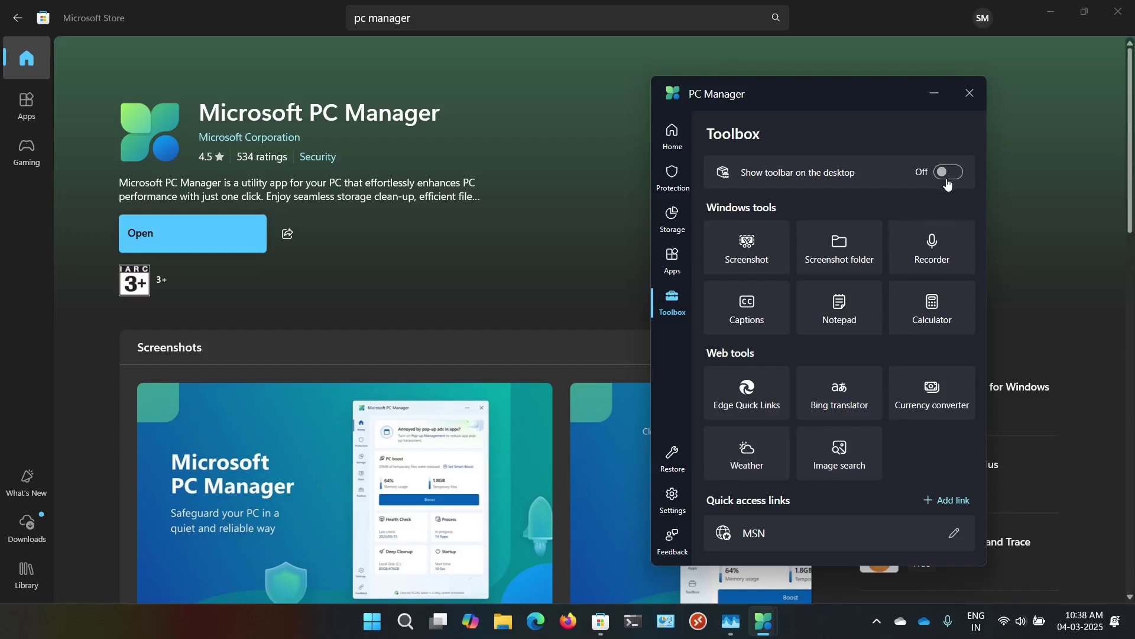
pyautogui.click(950, 174)
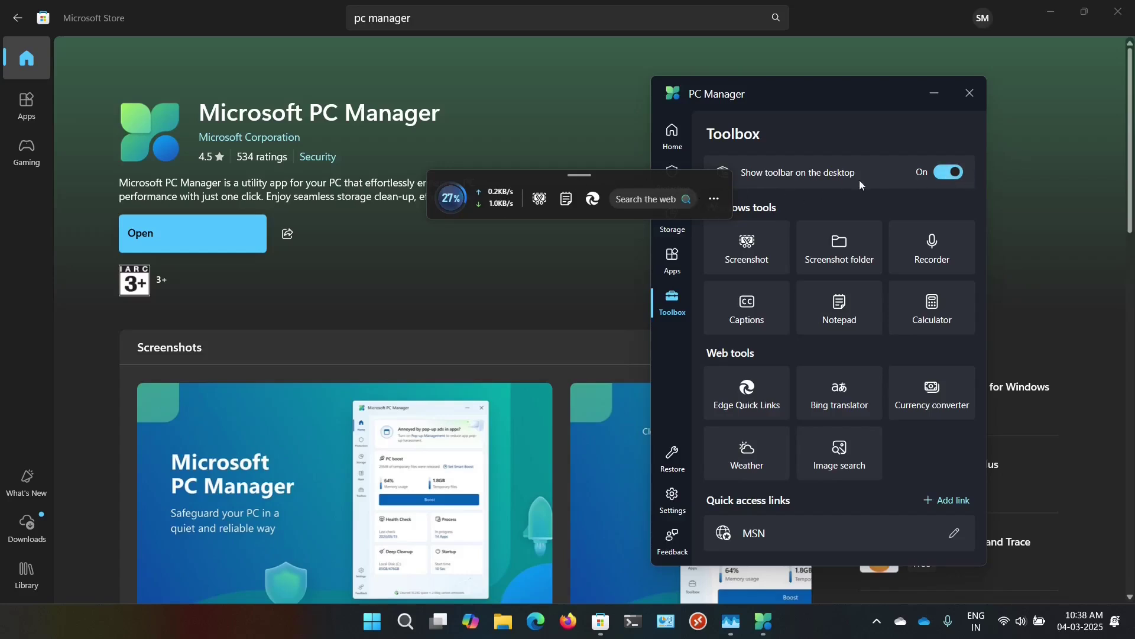
pyautogui.click(959, 173)
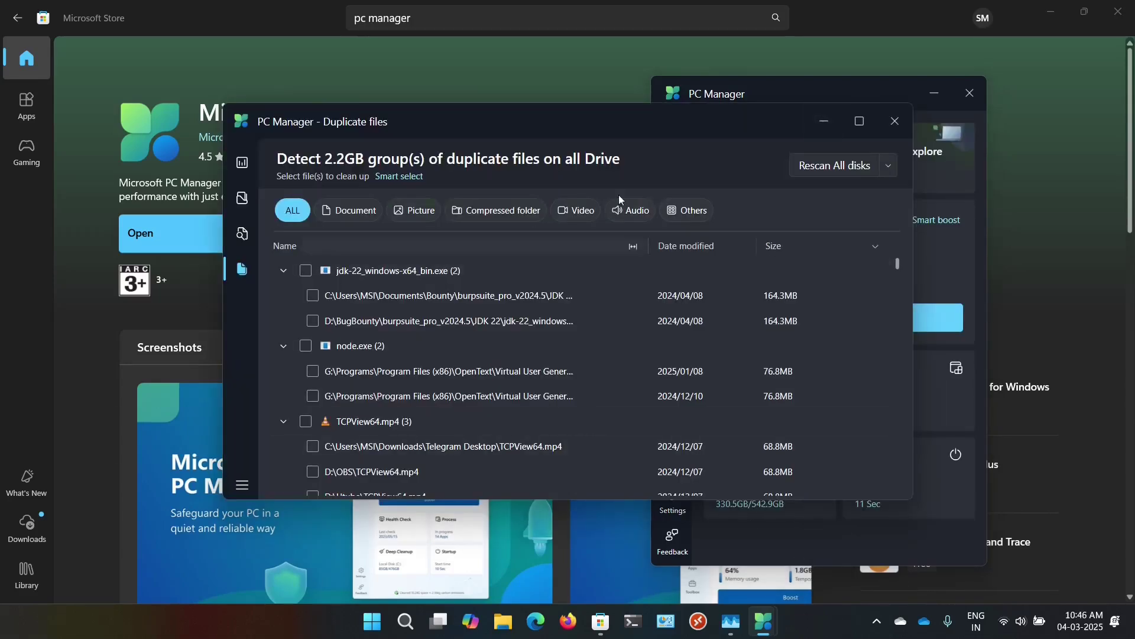
# - Maximize the duplicate files results, view the Storage overview with its suggestions, and expand the page names in the navigation
pyautogui.click(860, 121)
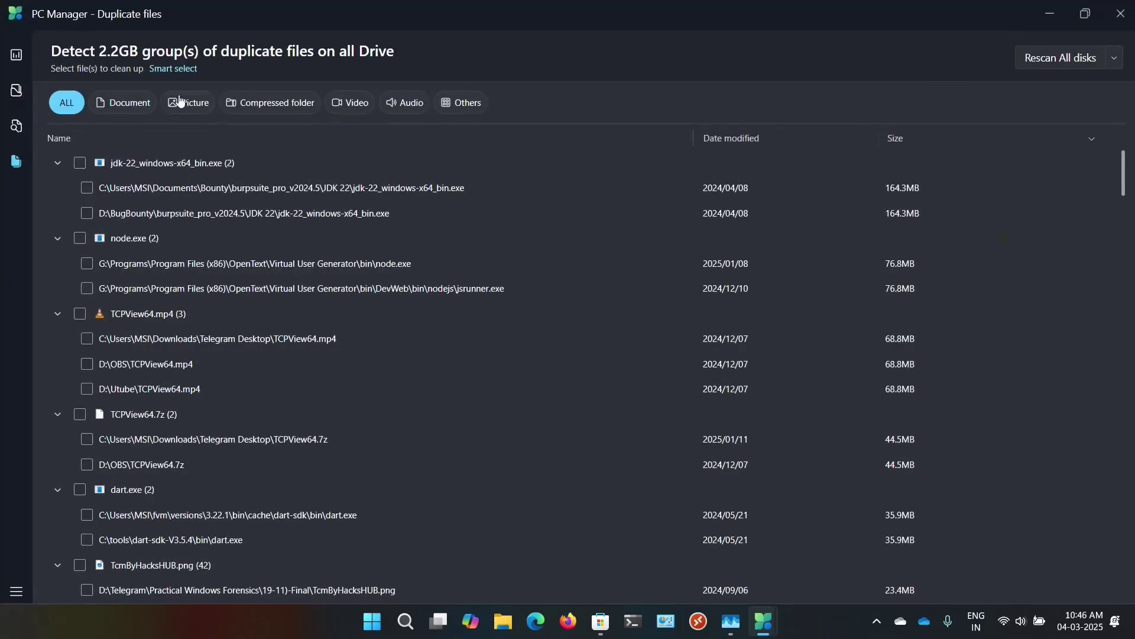
pyautogui.click(16, 57)
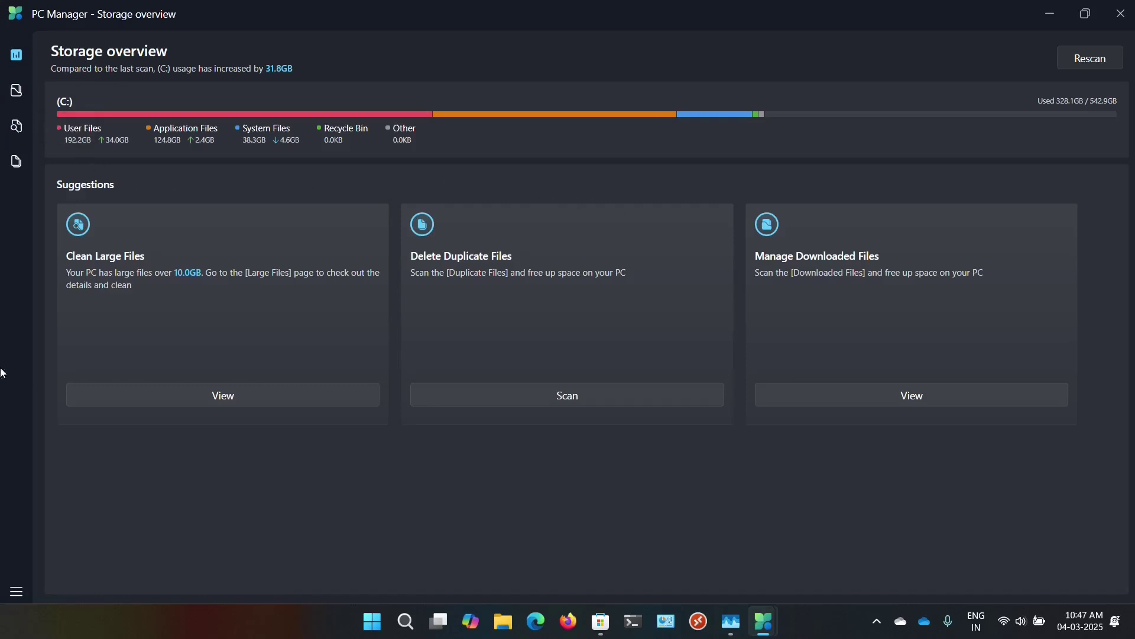
pyautogui.click(16, 591)
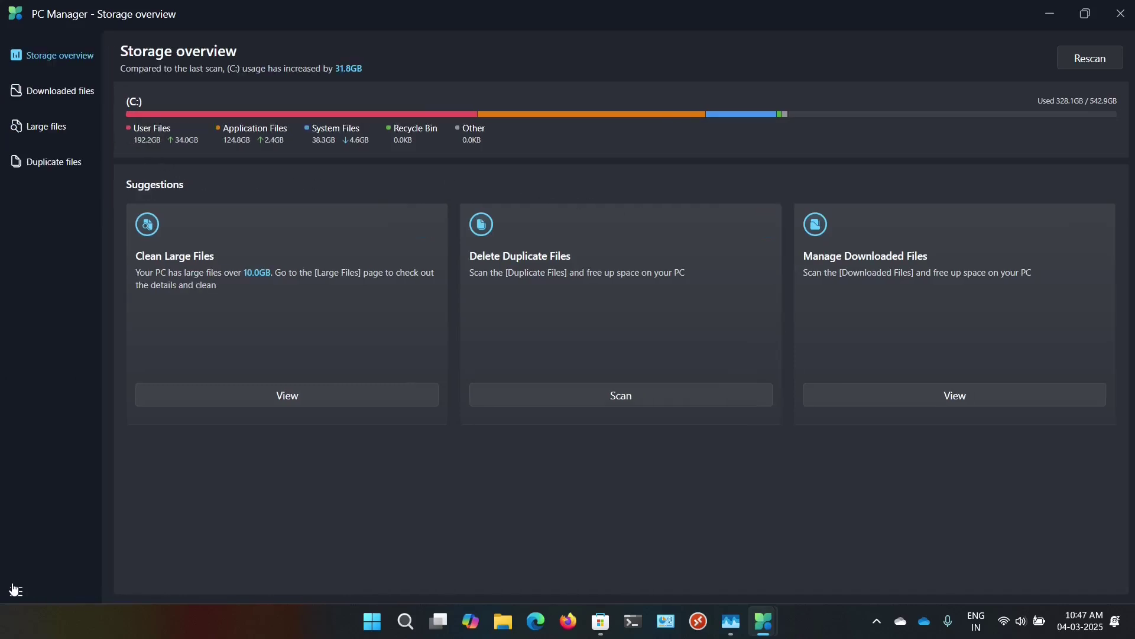
# - View the Downloaded files results, select azcopy_windows_amd64_10.28.0.zip to see the cleanup actions, and clear the selection
pyautogui.click(52, 95)
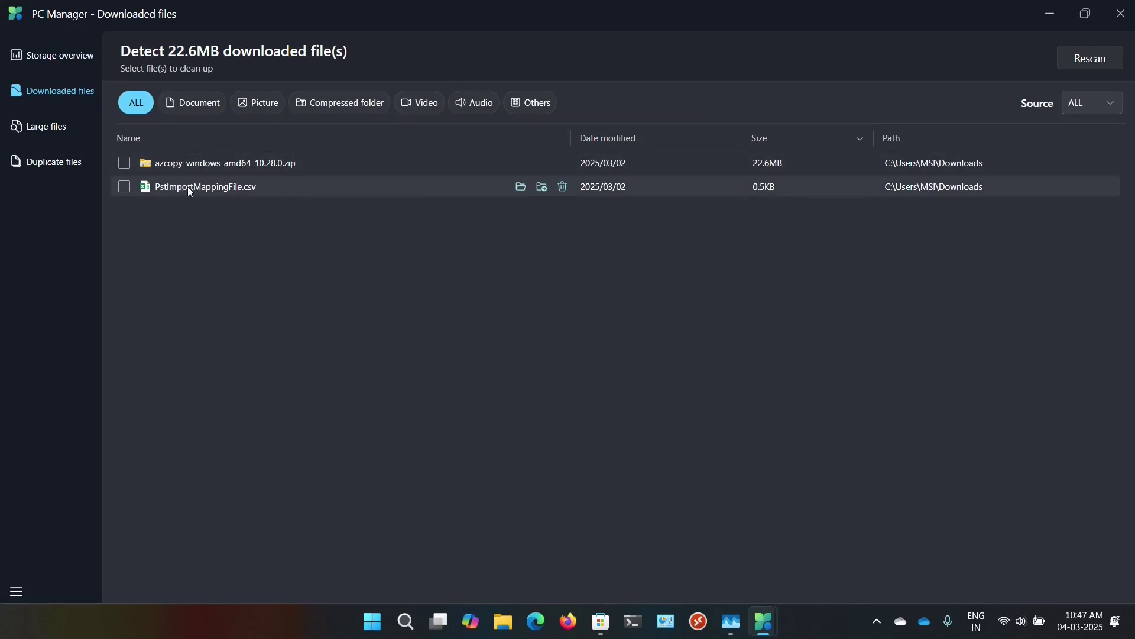
pyautogui.click(124, 164)
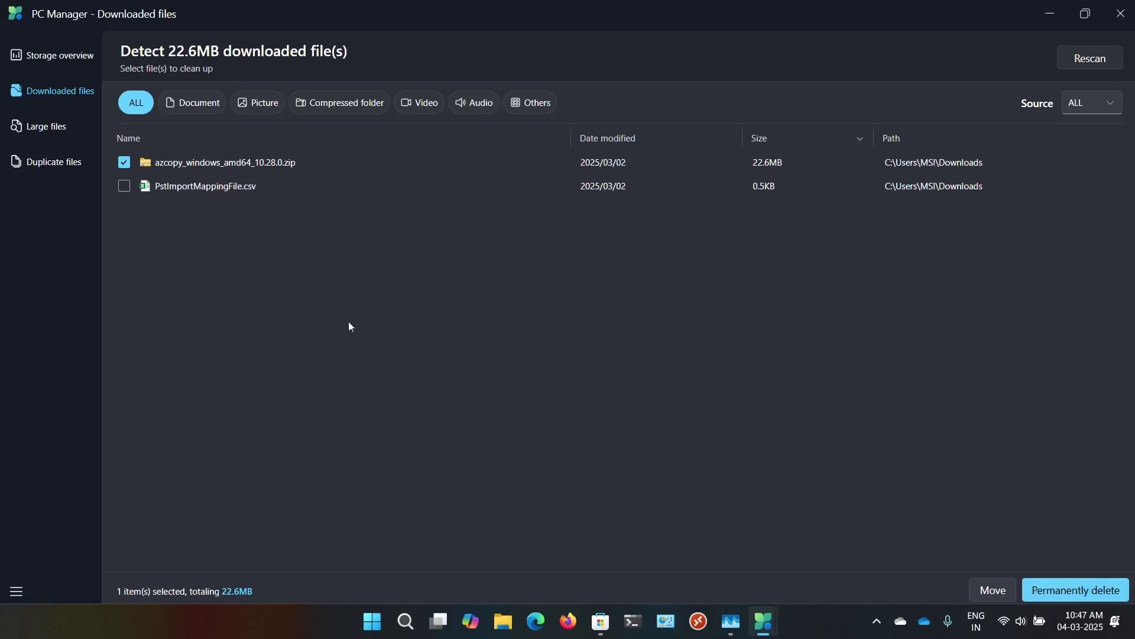
pyautogui.click(124, 164)
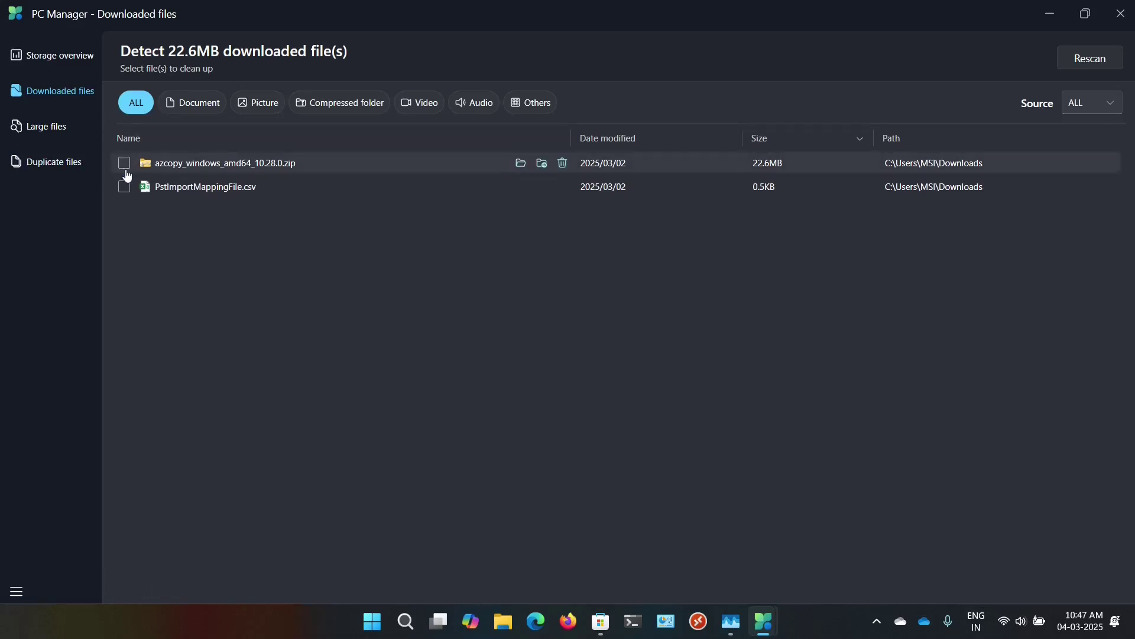
# - Look through the Large files results for the C drive, checking file names, sizes and paths
pyautogui.click(66, 137)
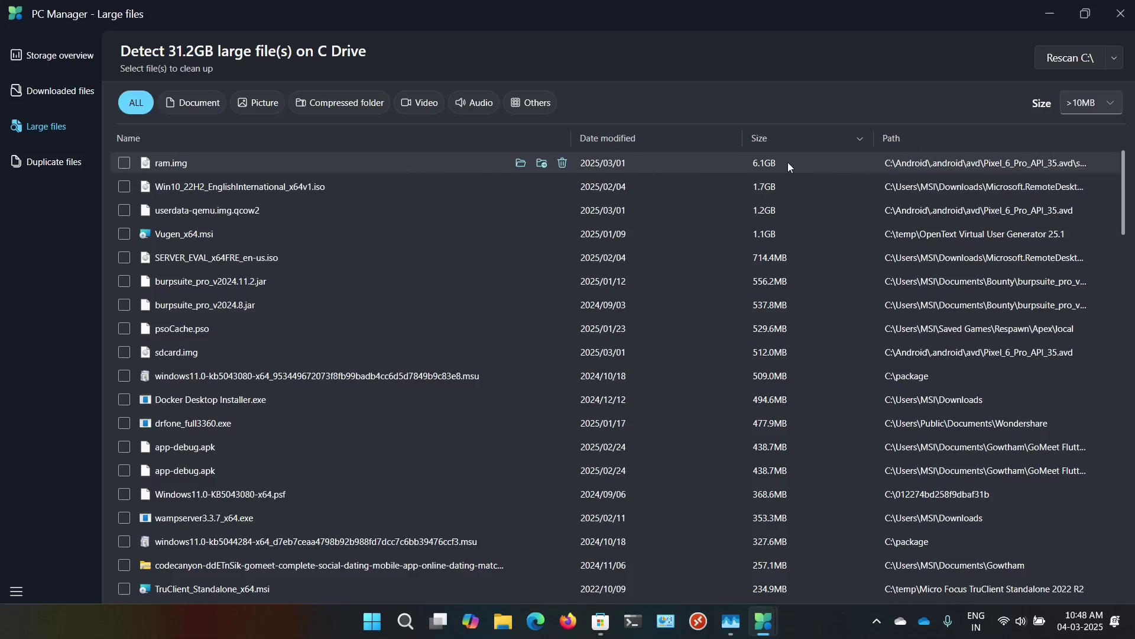
pyautogui.scroll(-1, 453, 355)
pyautogui.scroll(-15, 460, 349)
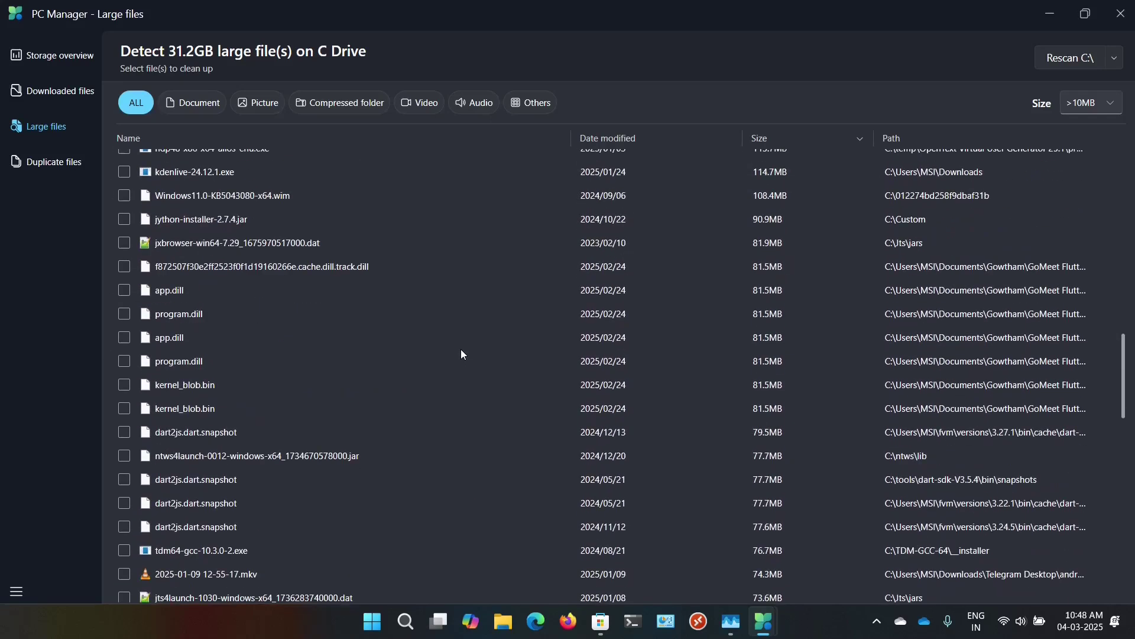
# - Filter the large files to those over 1GB and view the available drive rescan options without starting a rescan
pyautogui.scroll(16, 460, 349)
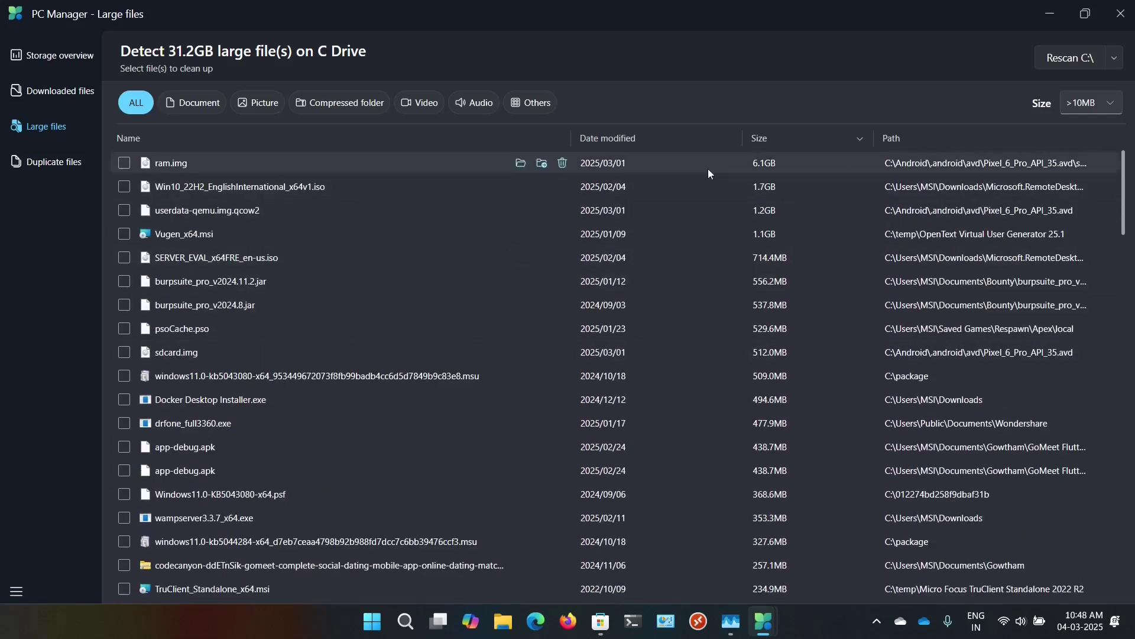
pyautogui.click(1079, 105)
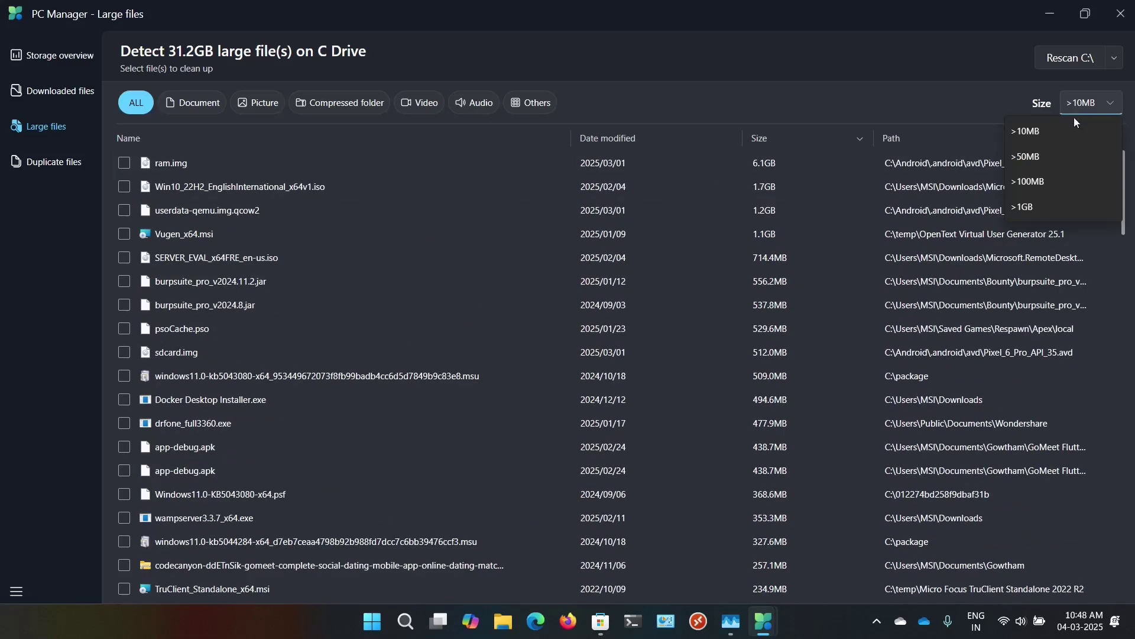
pyautogui.click(1044, 213)
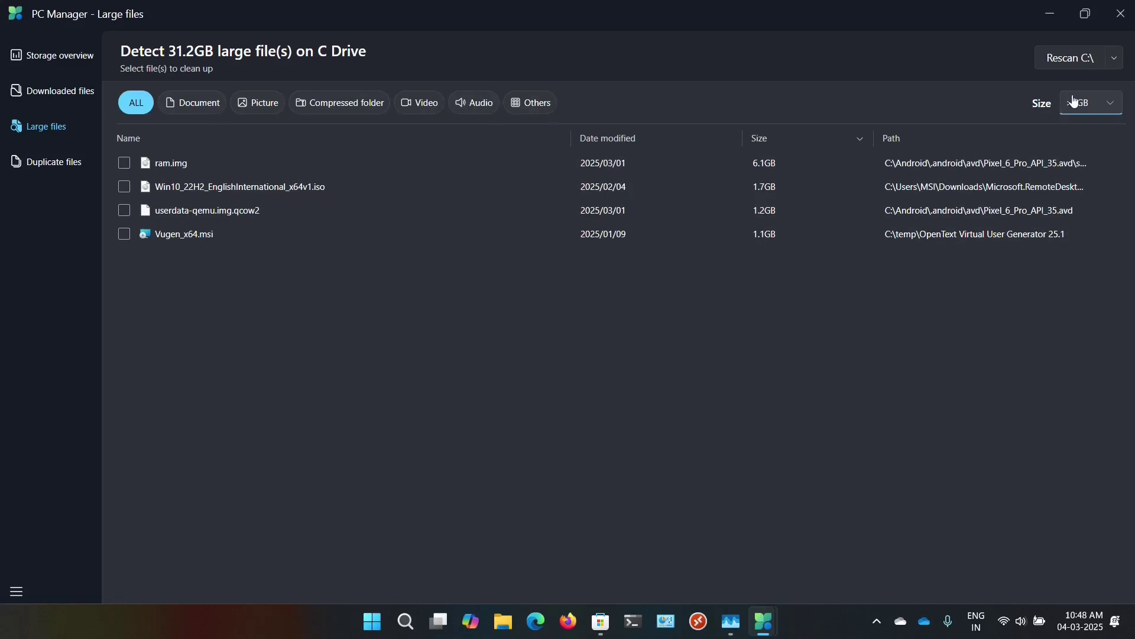
pyautogui.click(1116, 59)
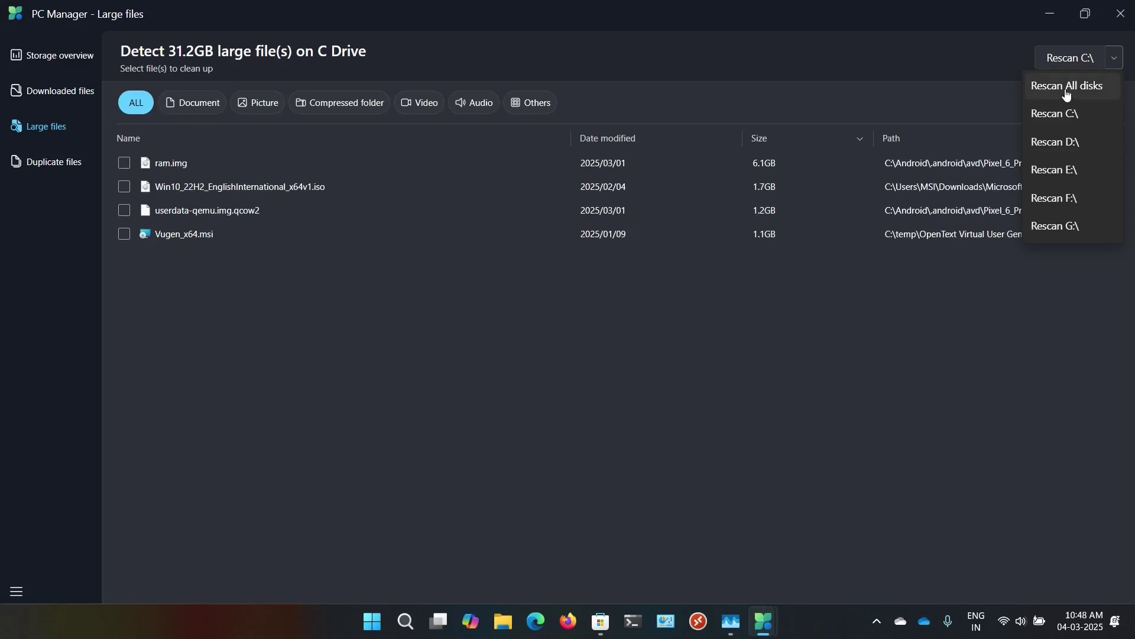
pyautogui.click(953, 73)
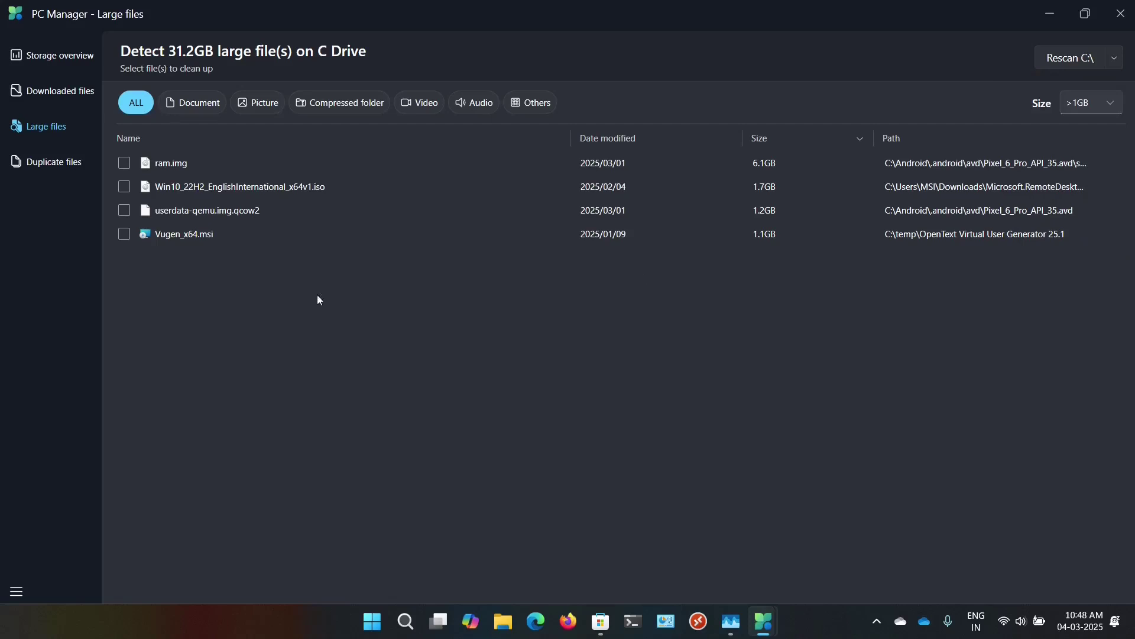
# - View the Duplicate files results and switch the rescan target from all disks to the C drive
pyautogui.click(72, 162)
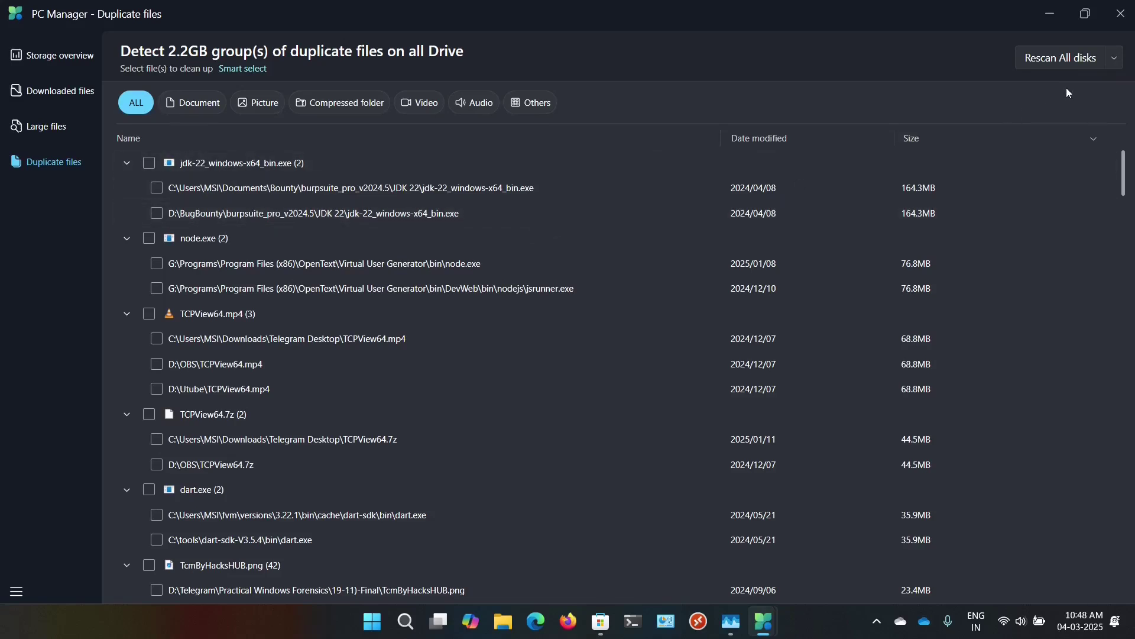
pyautogui.click(1116, 58)
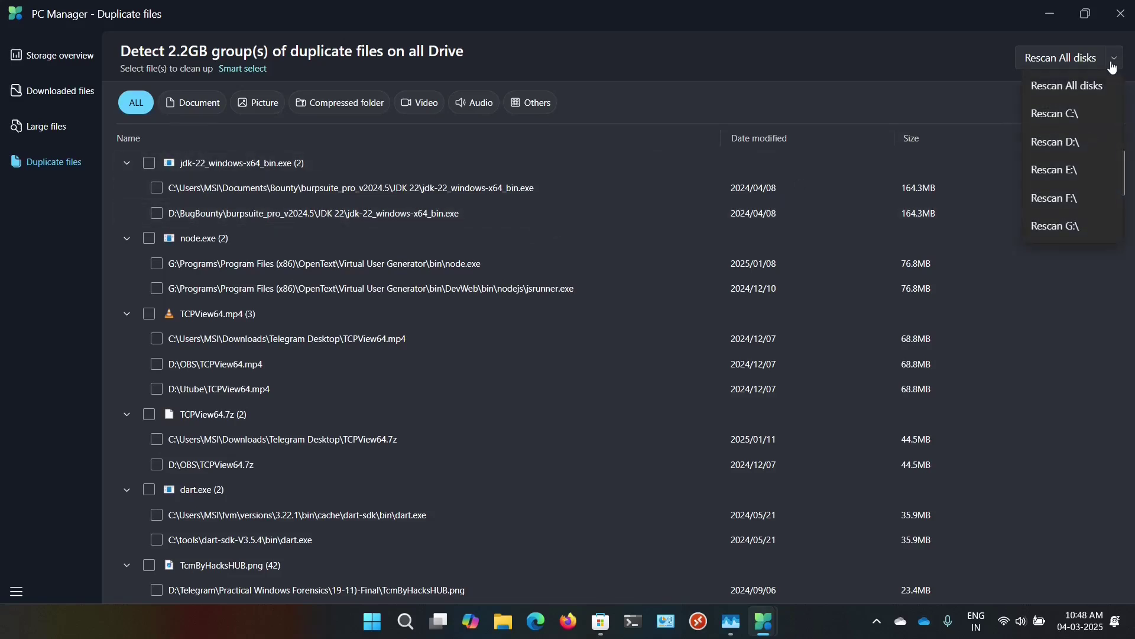
pyautogui.click(1087, 116)
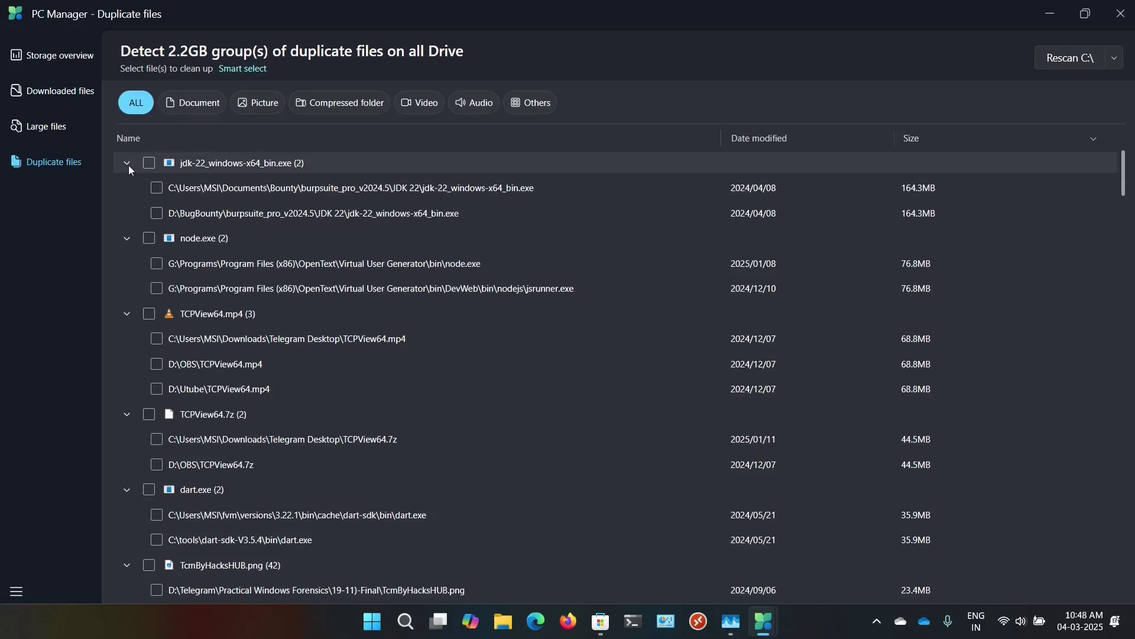
# - Select the D drive copy of jdk-22_windows-x64_bin.exe to see the cleanup actions, clear the selection, and close the storage management window
pyautogui.click(156, 213)
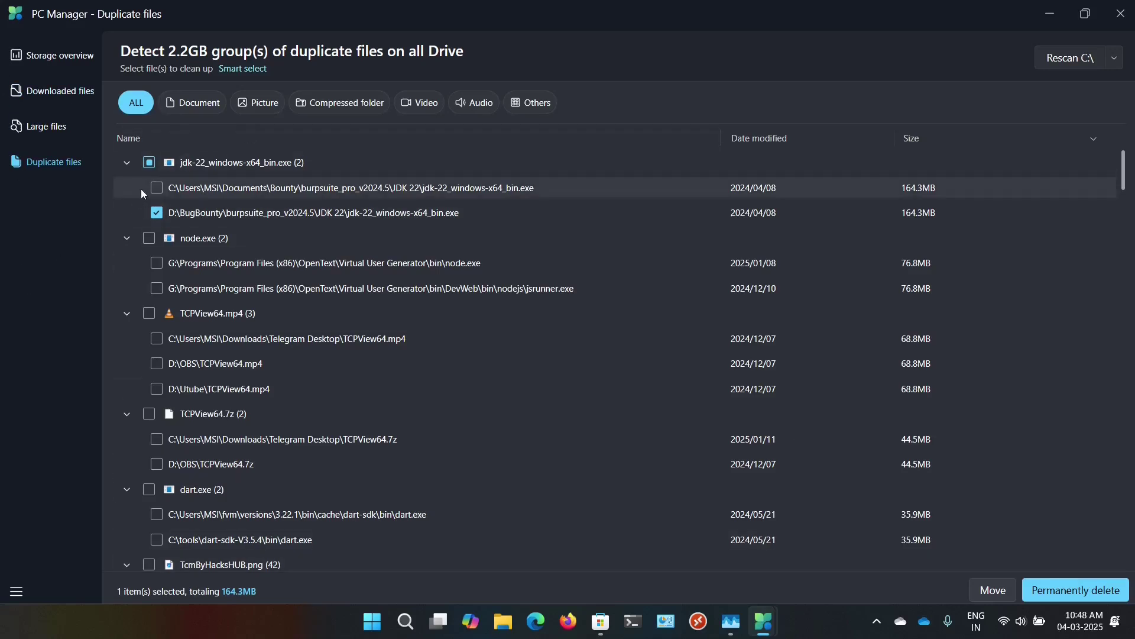
pyautogui.click(149, 162)
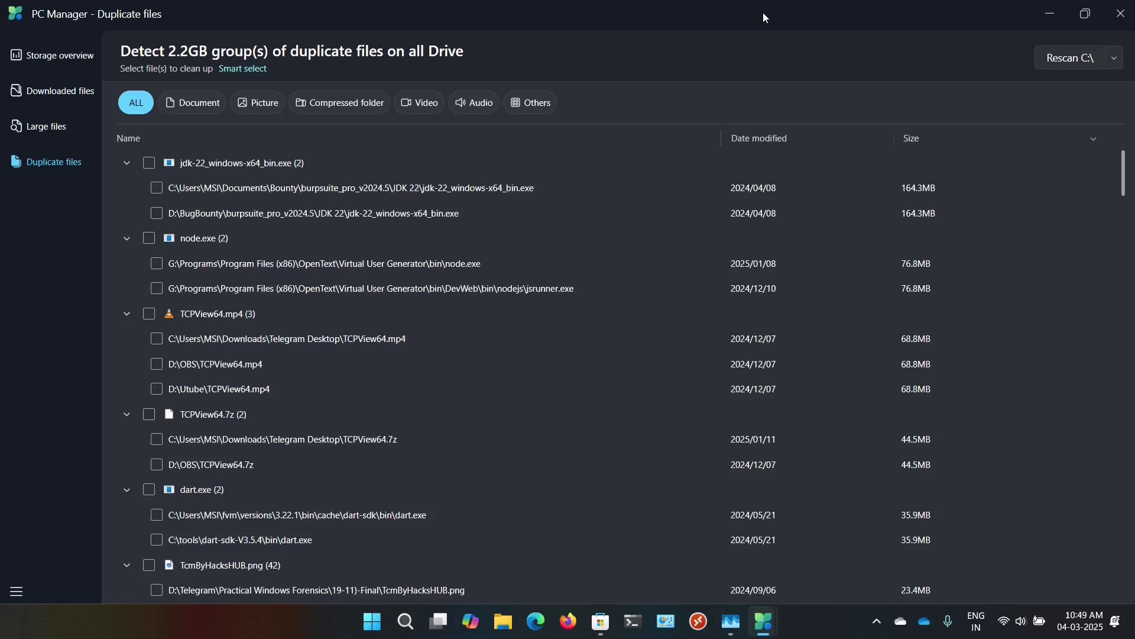
pyautogui.click(1118, 14)
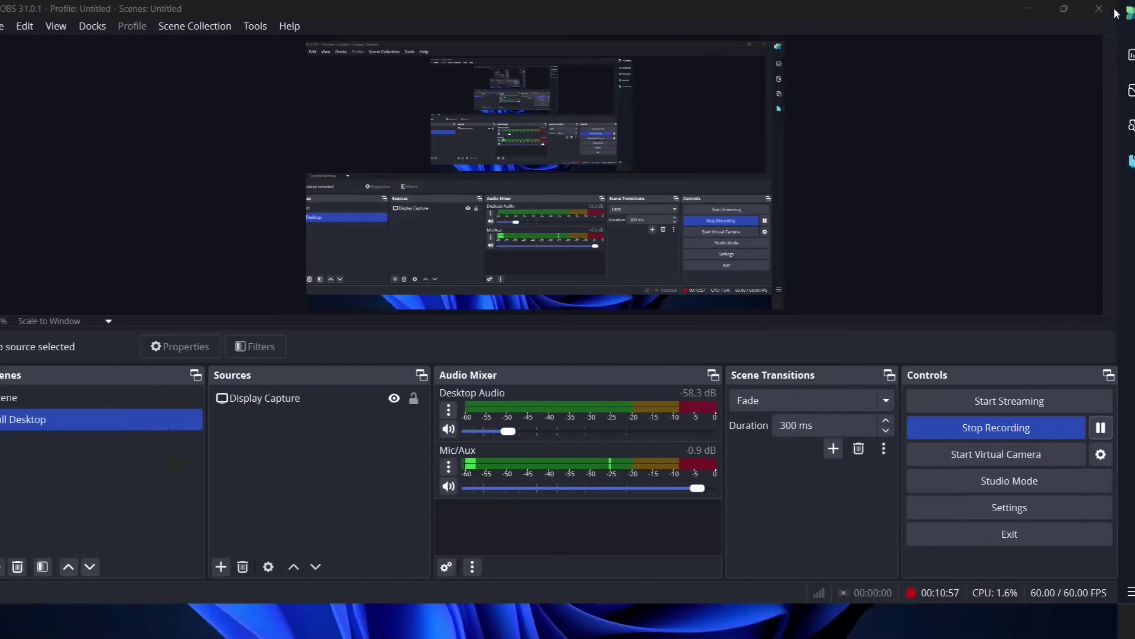